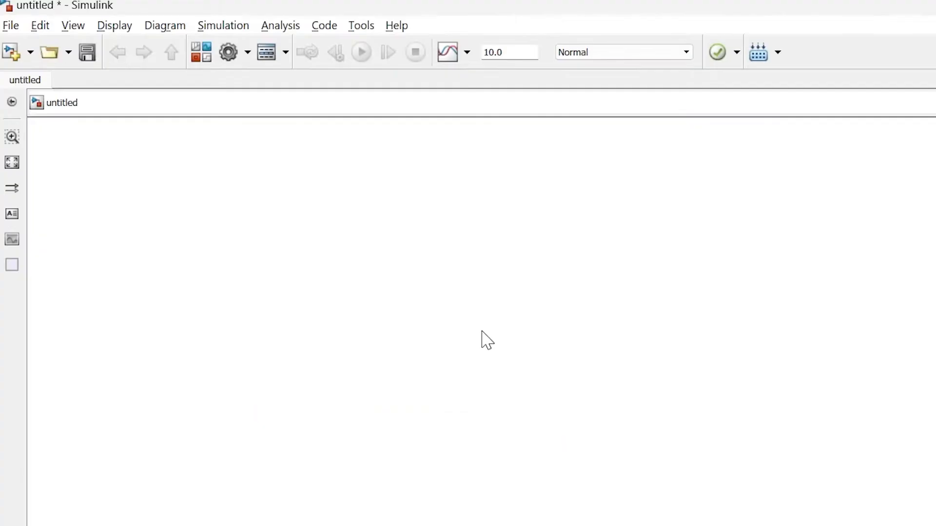
Step: Add a Sine Wave block from the Library Browser's Sources to the untitled model
click(198, 55)
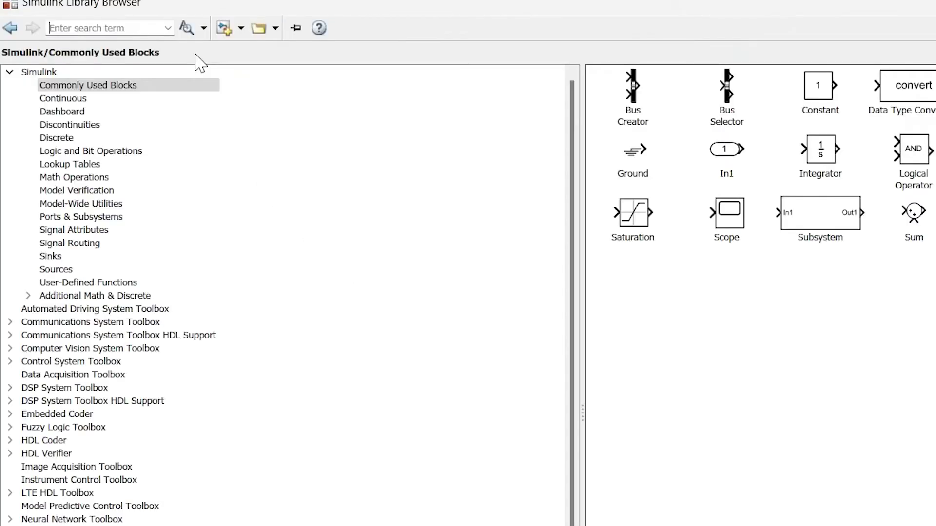
click(72, 271)
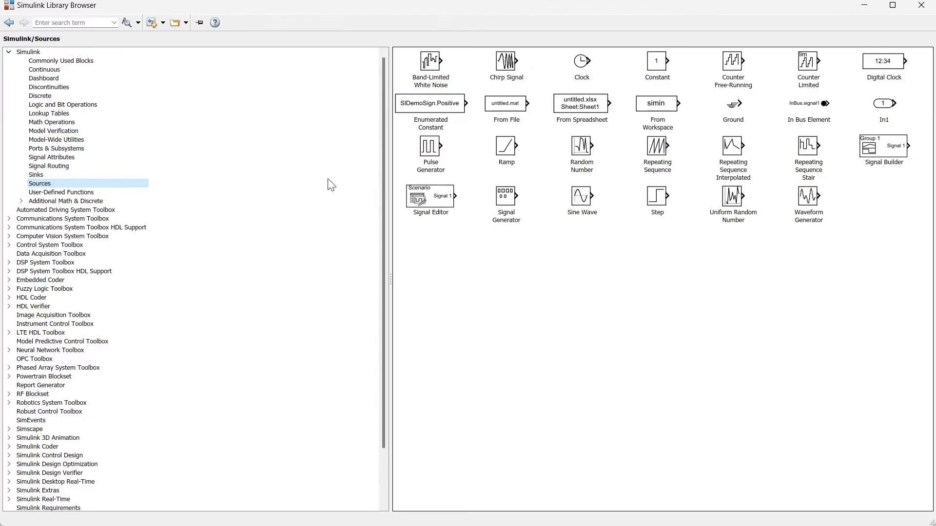
click(876, 318)
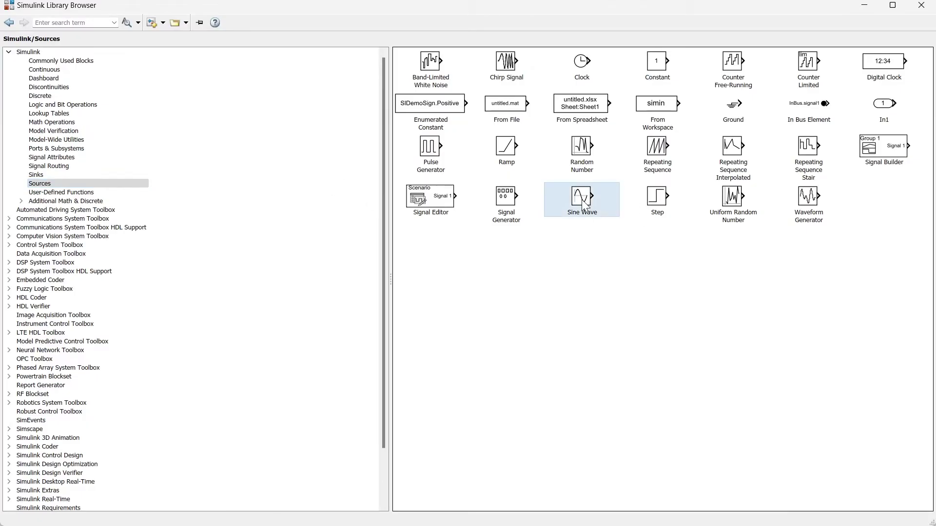
right_click(586, 208)
click(664, 180)
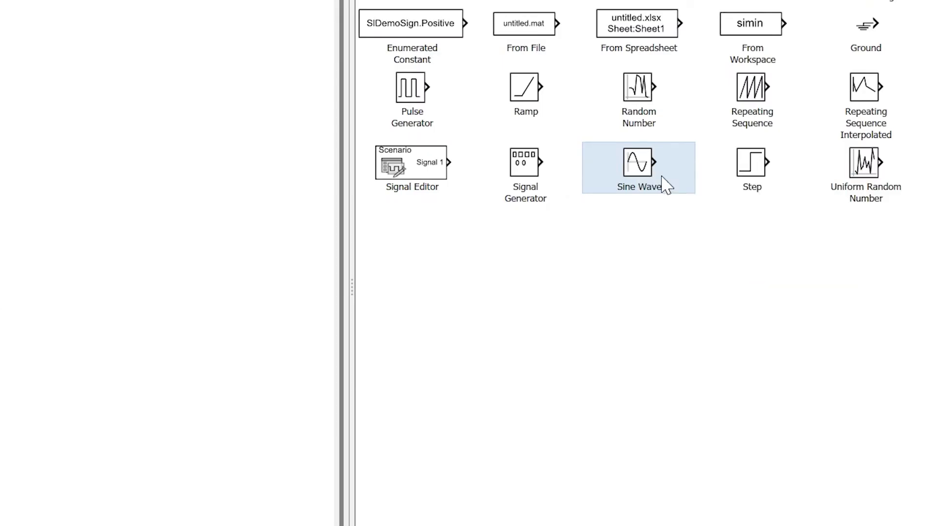
Step: Add a Scope block from Sinks and place it next to the Sine Wave, wired to its output
click(52, 176)
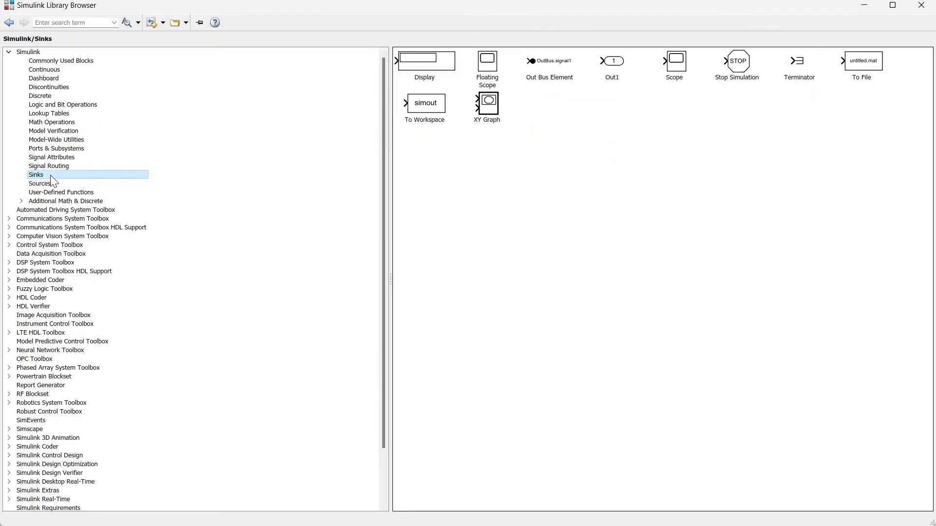
click(672, 64)
right_click(672, 65)
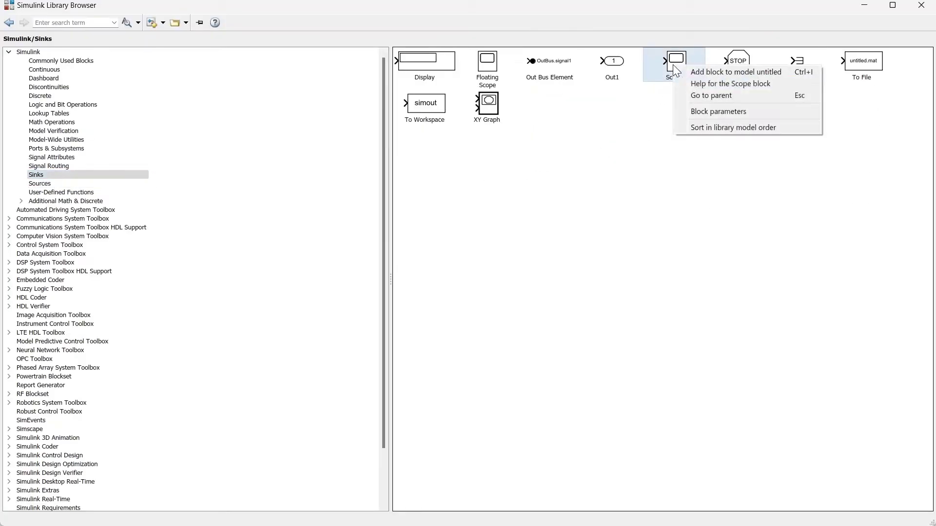
click(690, 73)
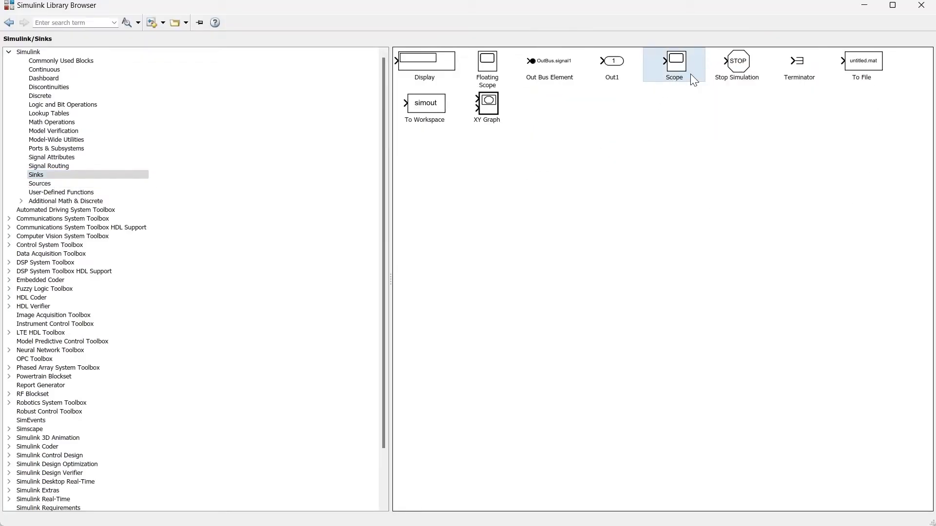
click(864, 6)
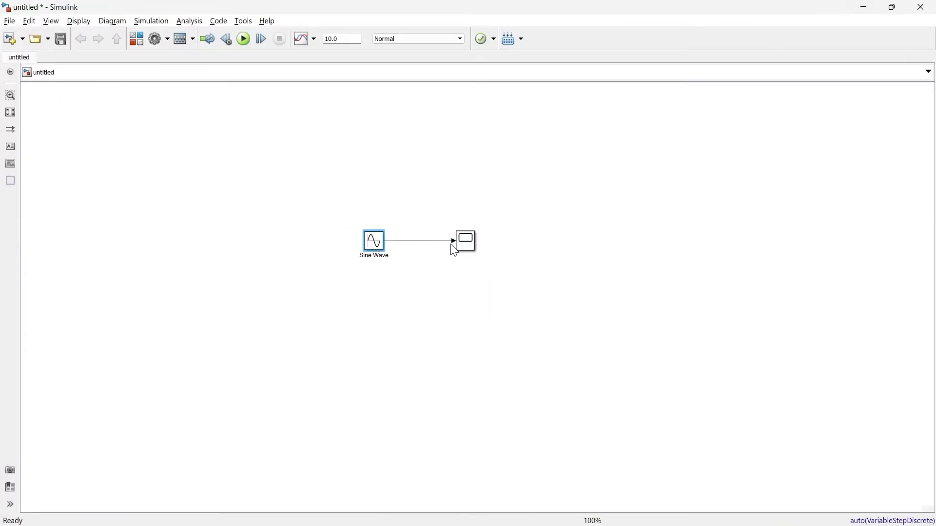
drag(463, 243, 442, 243)
Step: In the Sine Wave parameters, keep Sine type as Time based and Time as simulation time
click(381, 271)
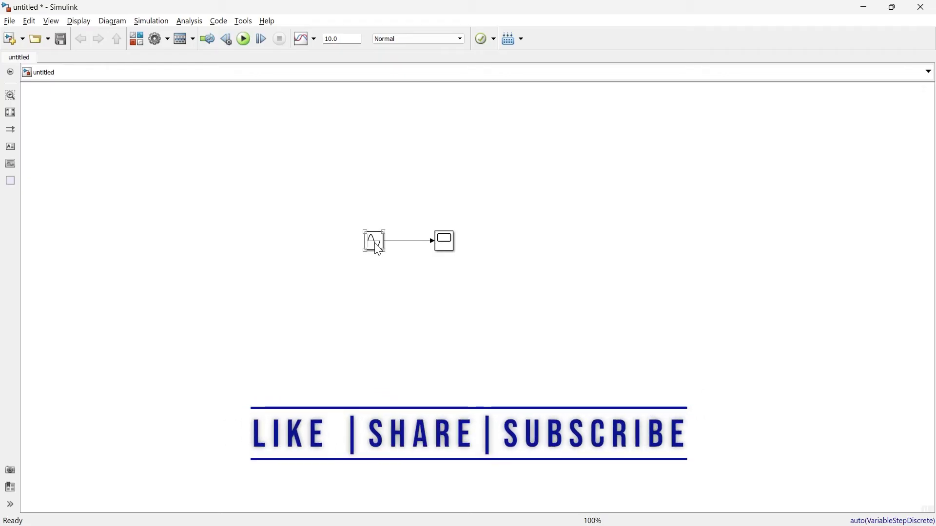
double_click(374, 241)
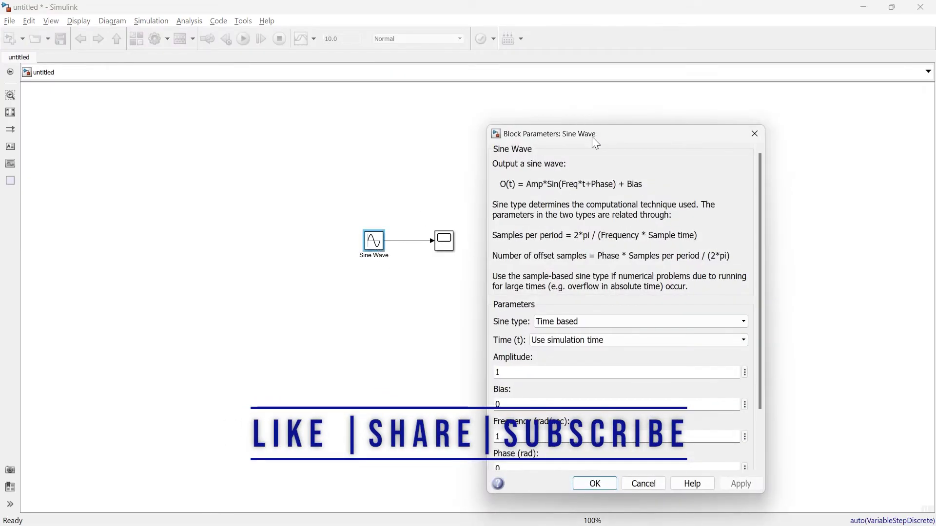
drag(593, 137, 424, 114)
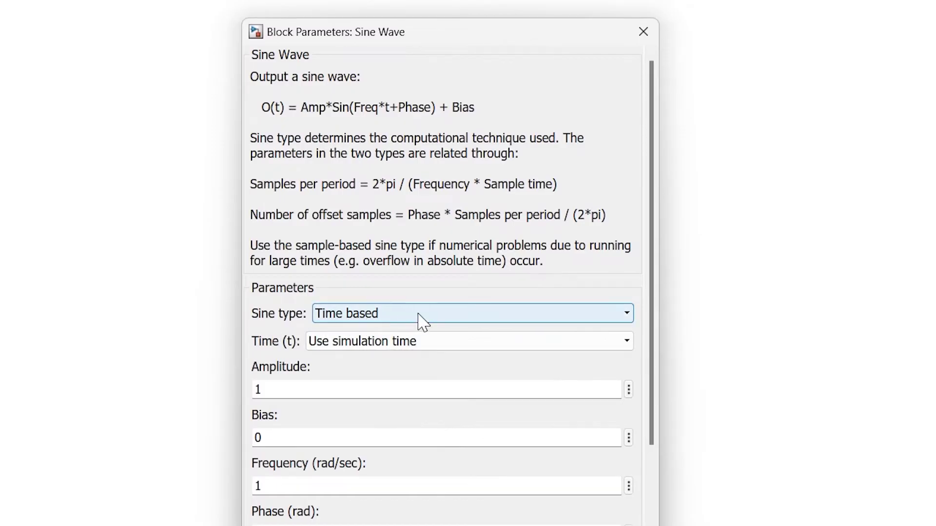
click(420, 322)
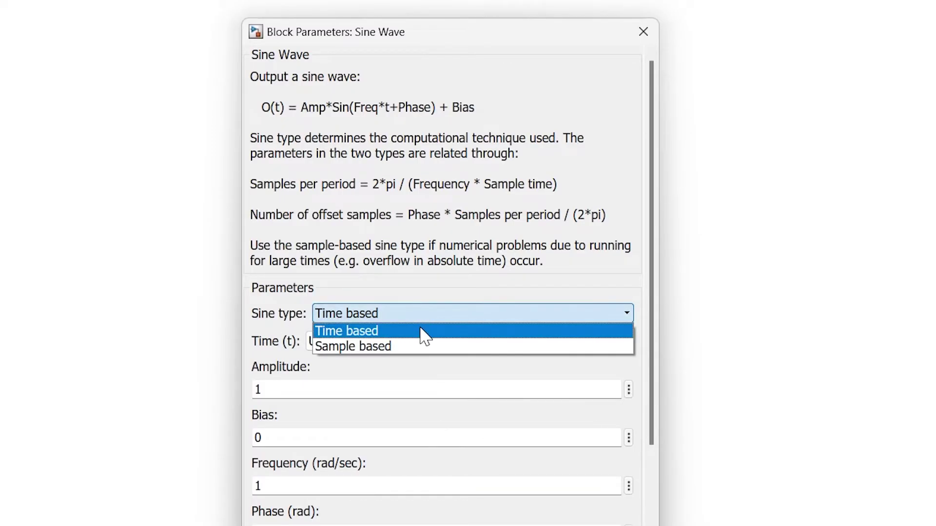
click(421, 332)
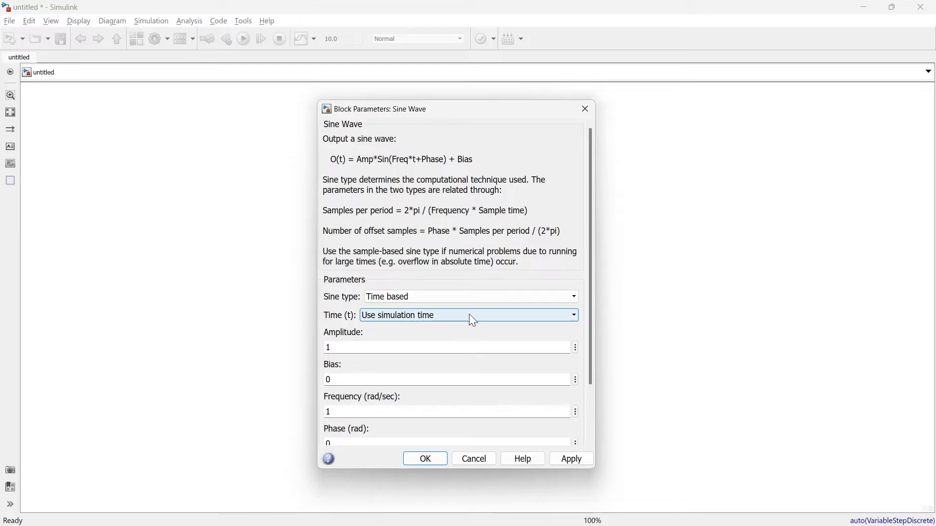
click(473, 316)
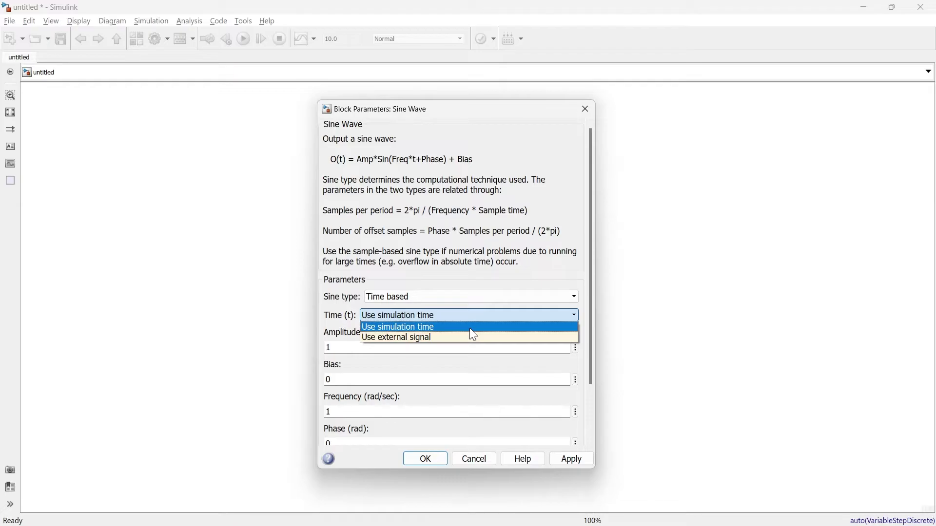
click(470, 328)
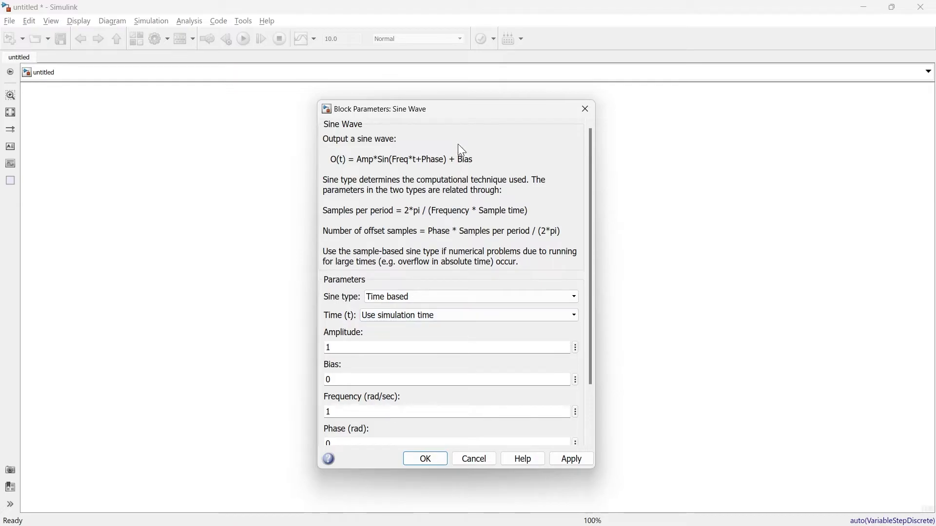
Step: Change the Sine Wave amplitude from 1 to 2 and apply it
drag(584, 305, 586, 361)
double_click(351, 283)
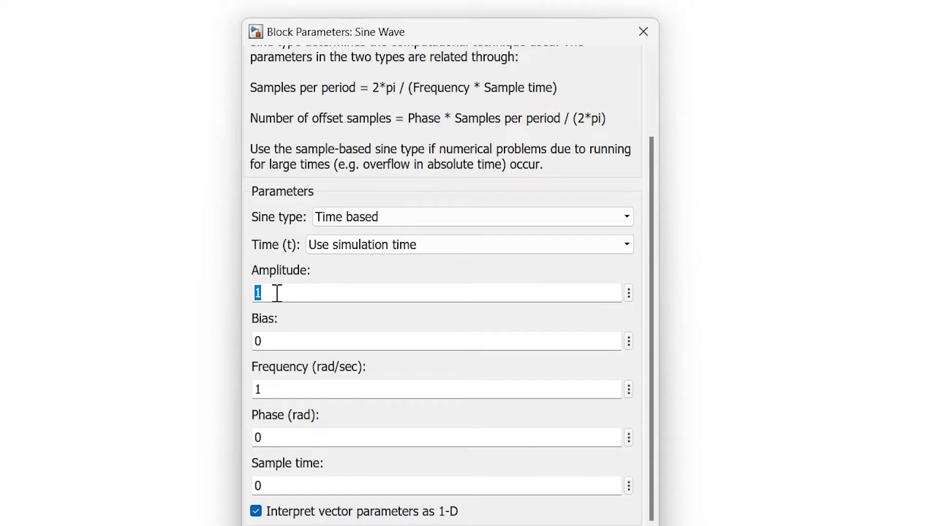
text(2)
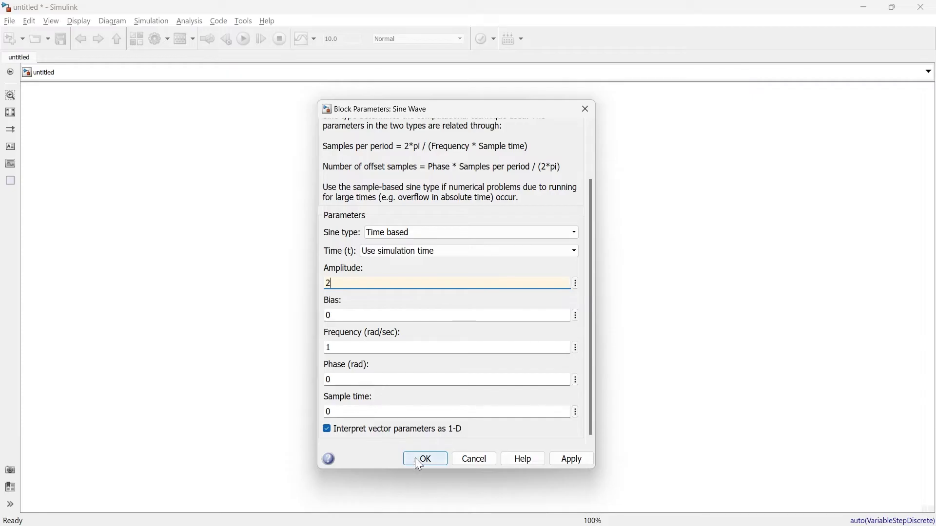
click(412, 459)
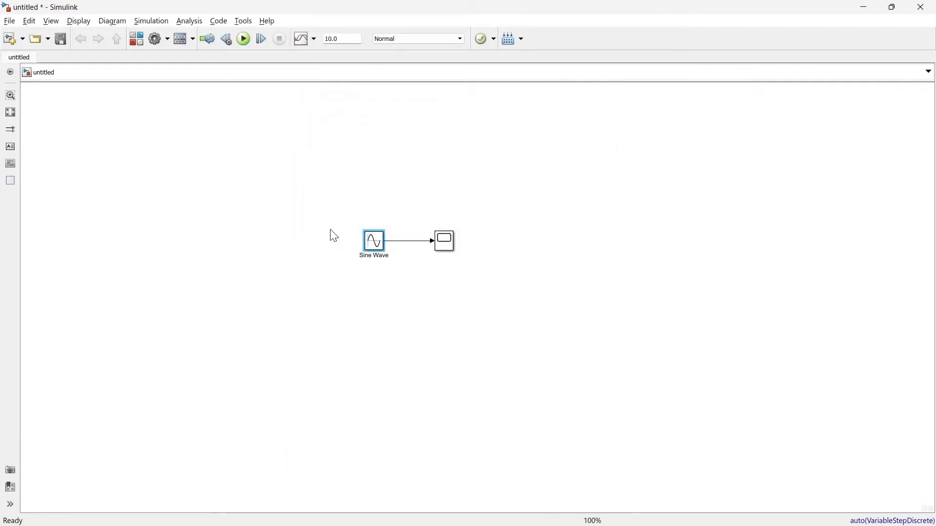
Step: Run the simulation and view the ±2 sine wave over 0–10 s in the Scope
click(242, 38)
click(445, 246)
double_click(446, 246)
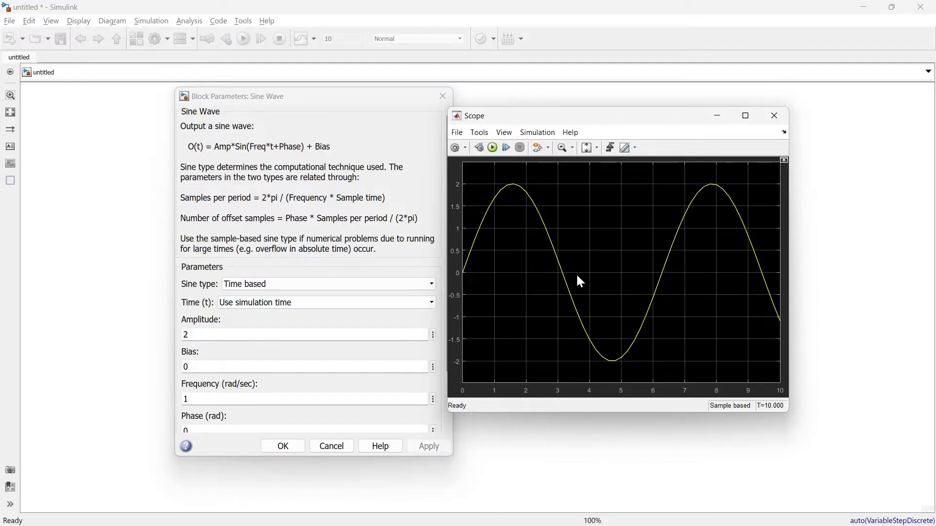
Step: Replace the Sine Wave amplitude 2 with 70*sqrt(2) and apply it
double_click(252, 336)
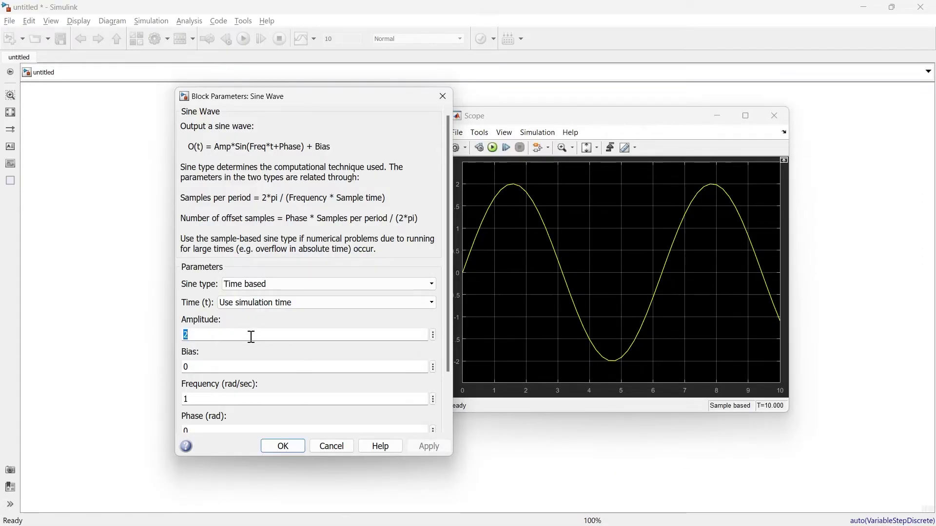
text(2)
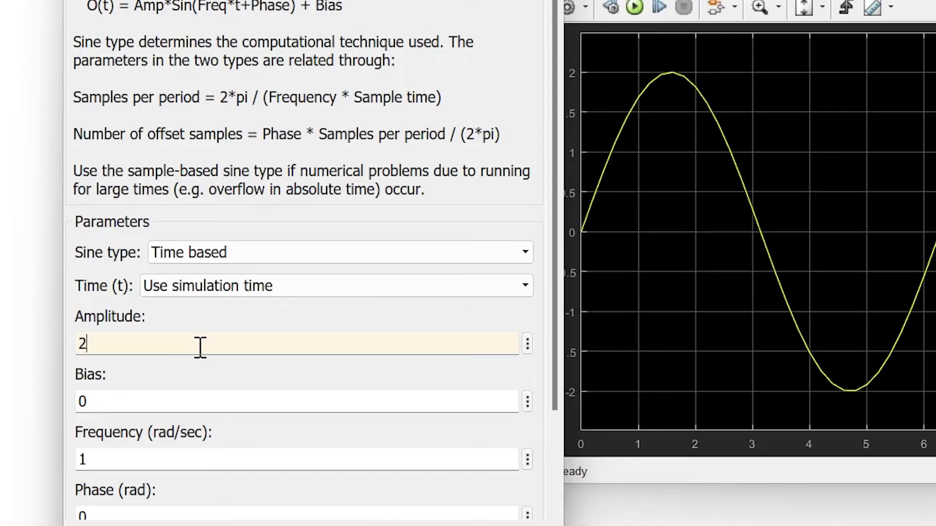
key(BackSpace)
text(70*sqrt(2))
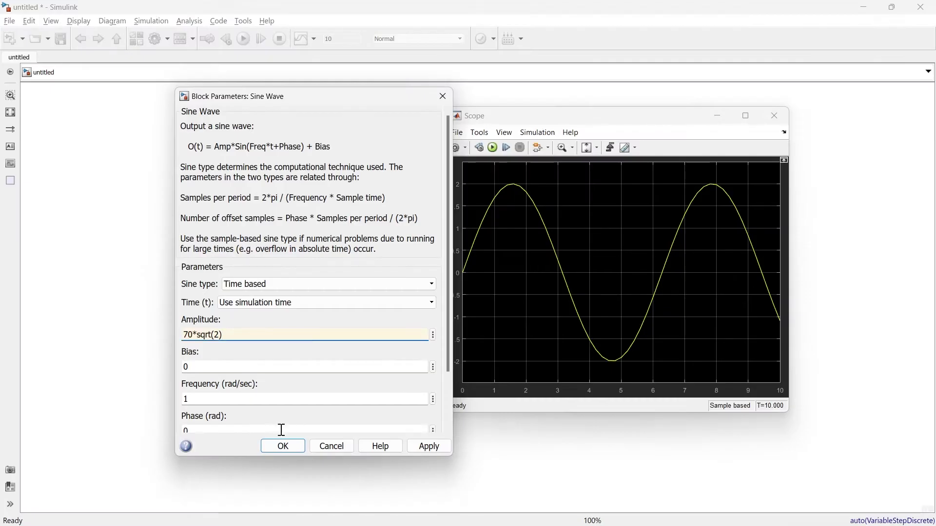
click(285, 447)
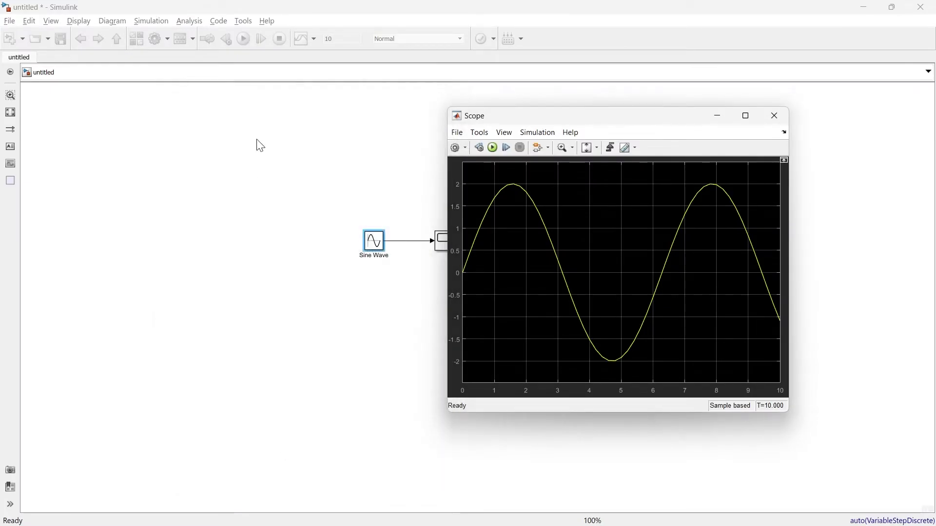
Step: Rerun the simulation and view the sine peaking near ±99 in the Scope
click(774, 115)
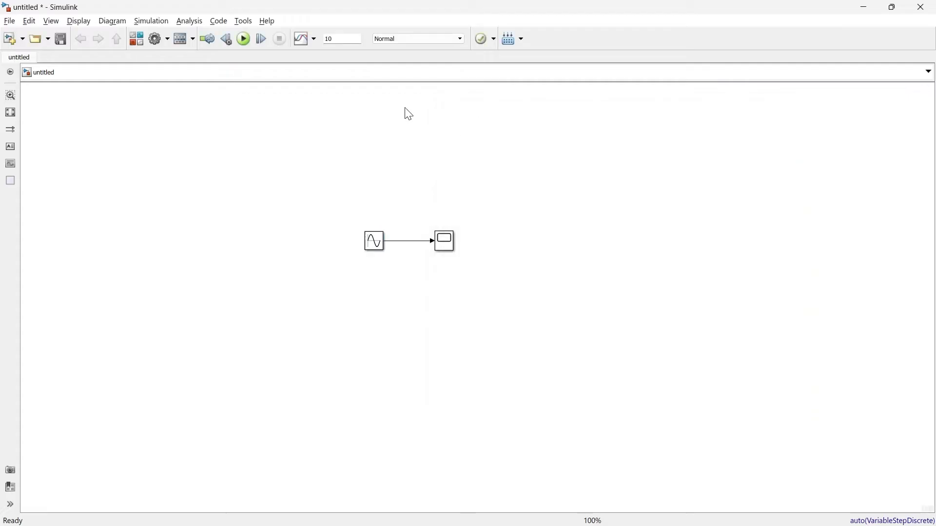
click(242, 40)
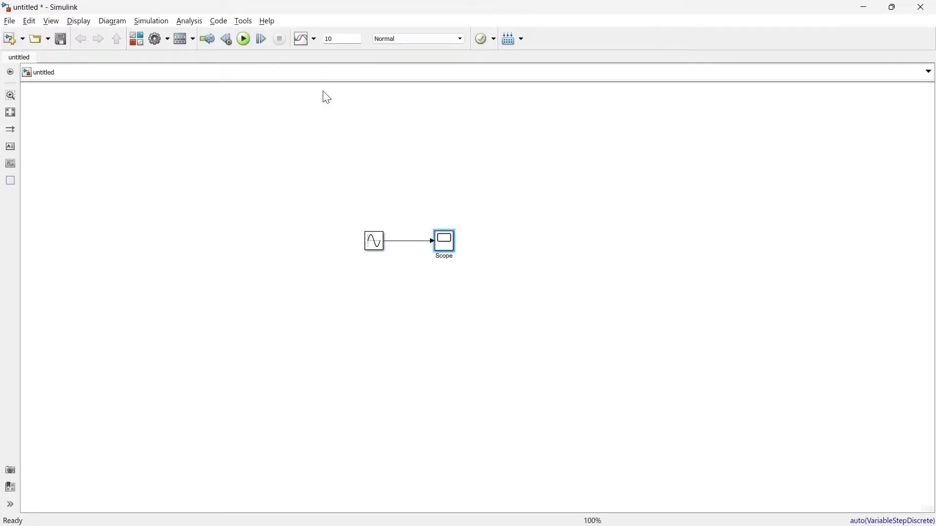
double_click(442, 241)
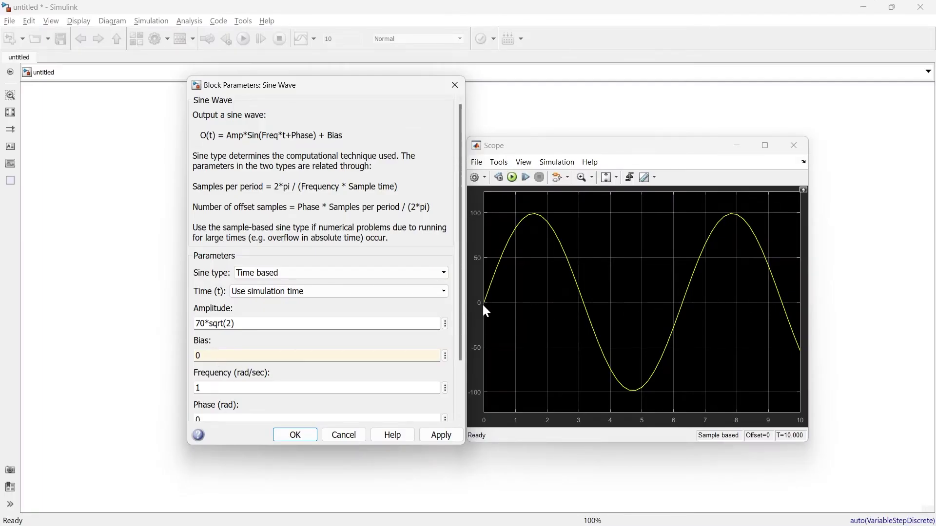
Step: Replace the amplitude expression 70*sqrt(2) with 10 and apply it
click(256, 323)
drag(233, 323, 150, 323)
text(10)
key(Delete)
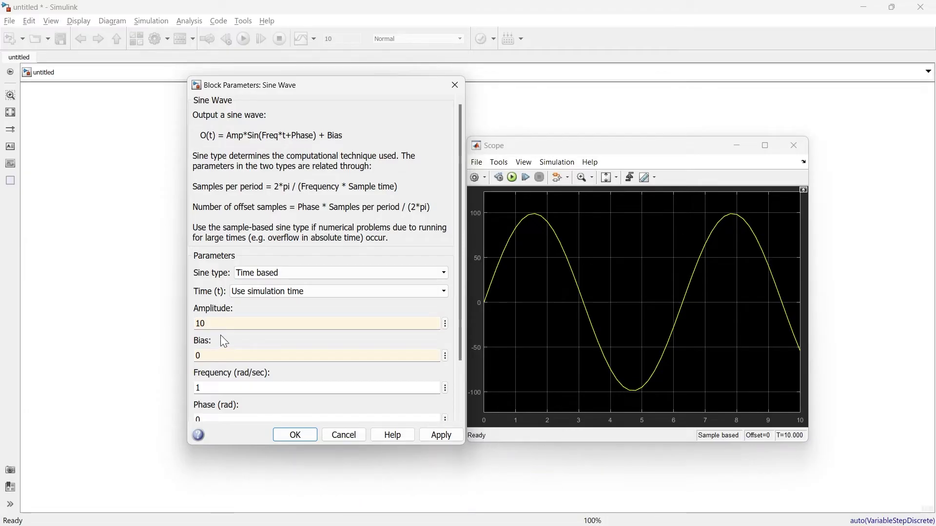
click(296, 435)
Step: Rerun the simulation and view the ±10 sine in the Scope
click(793, 145)
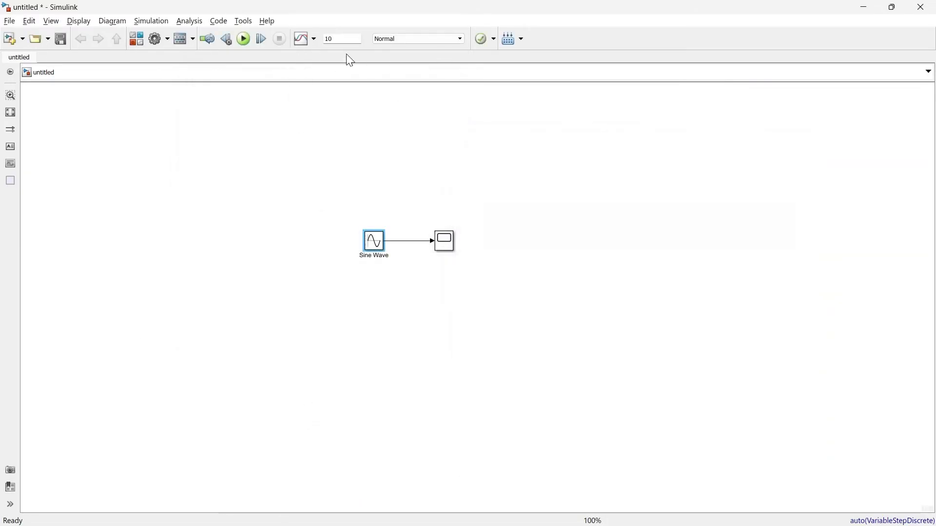
click(243, 39)
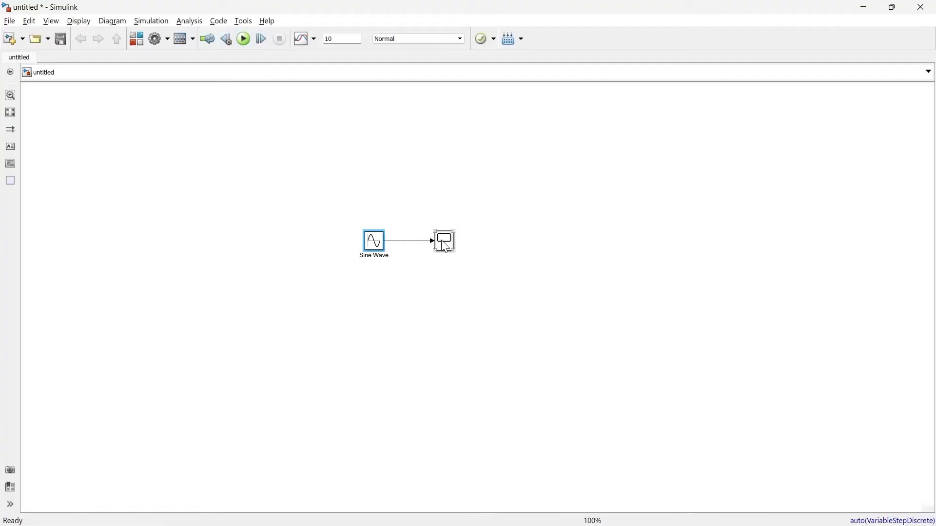
double_click(445, 244)
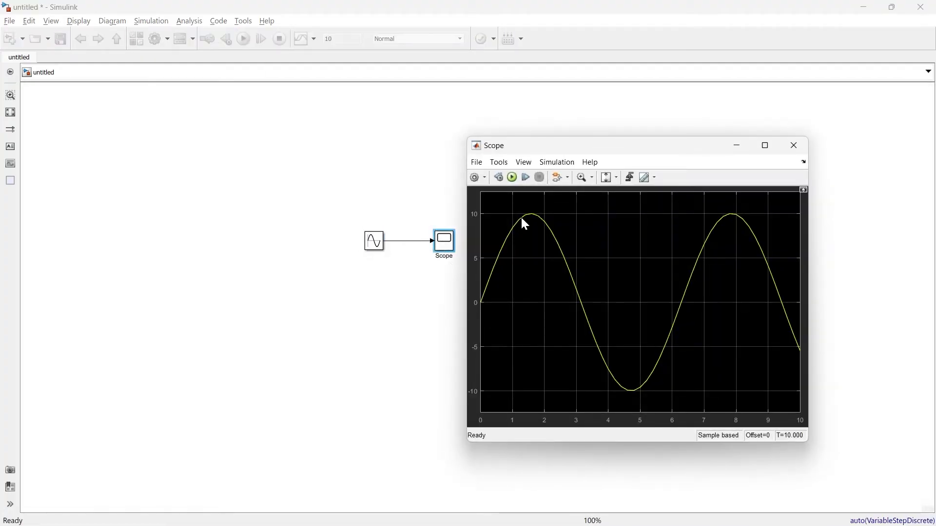
double_click(374, 241)
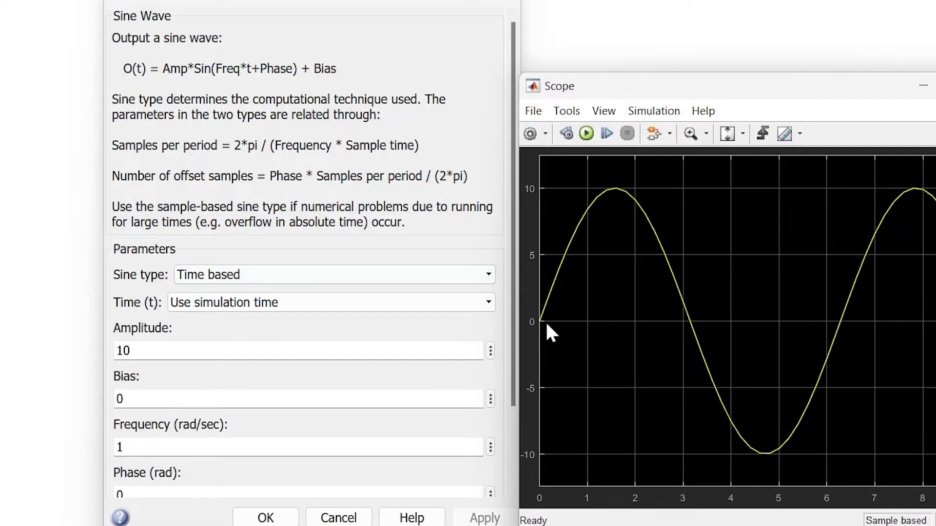
Step: Set the Sine Wave bias to 2, rerun, and view the upward-shifted sine in the Scope
click(148, 392)
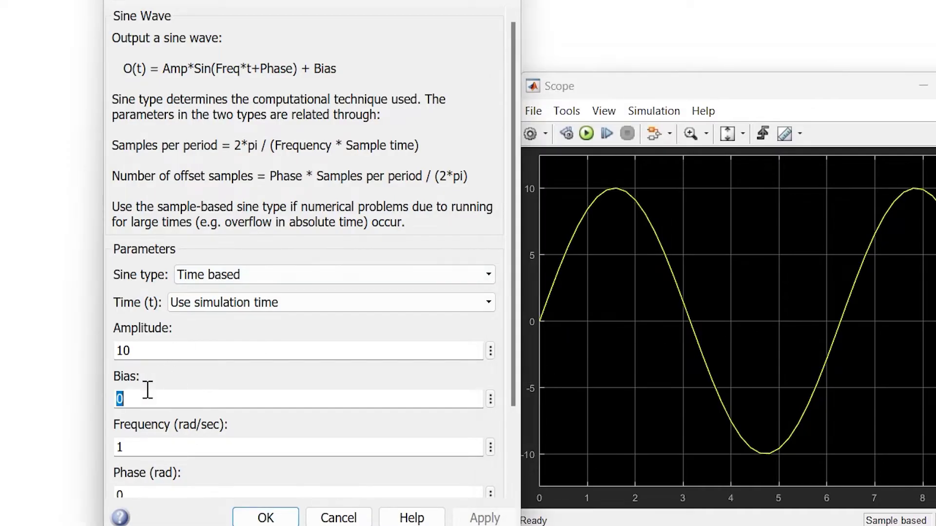
text(2)
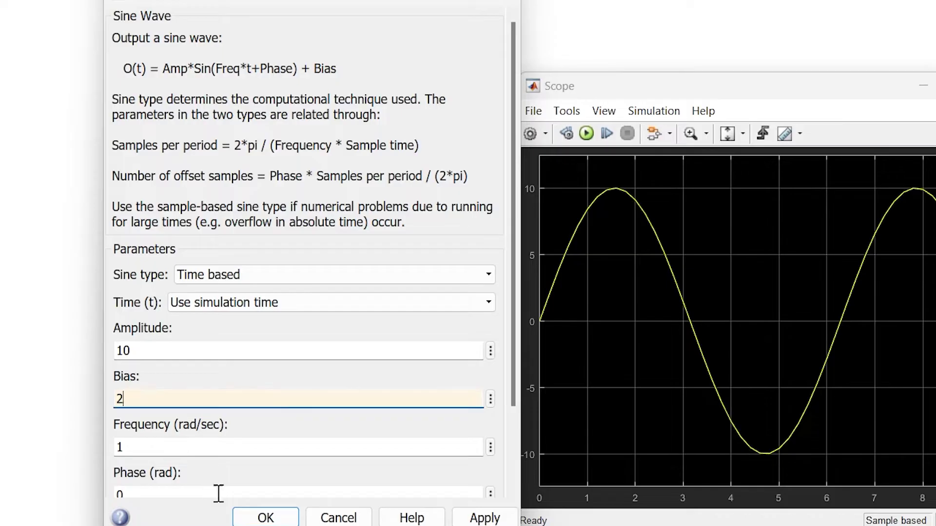
click(259, 517)
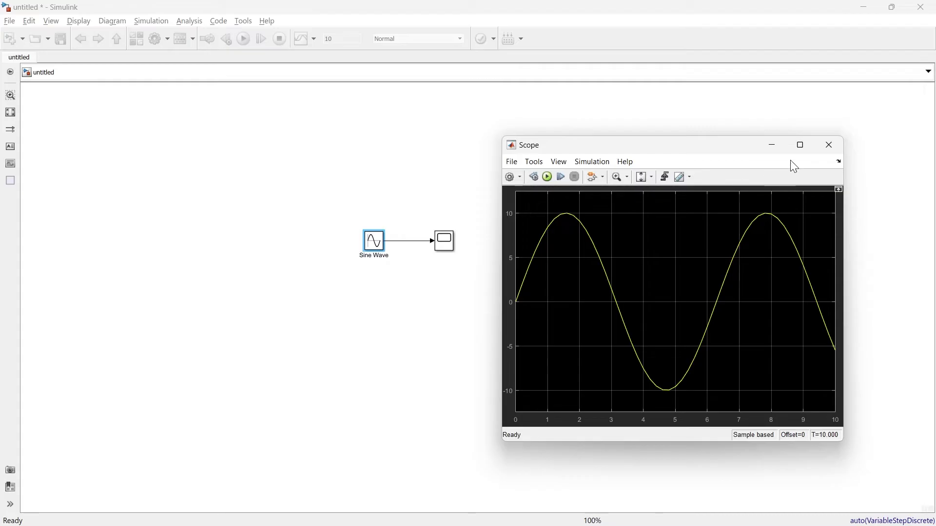
click(828, 145)
click(244, 40)
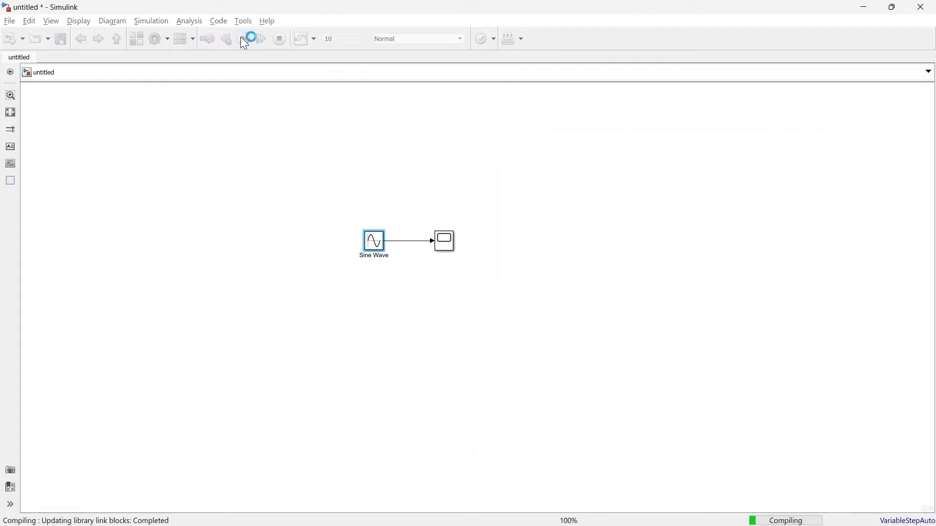
double_click(443, 246)
drag(577, 137, 522, 124)
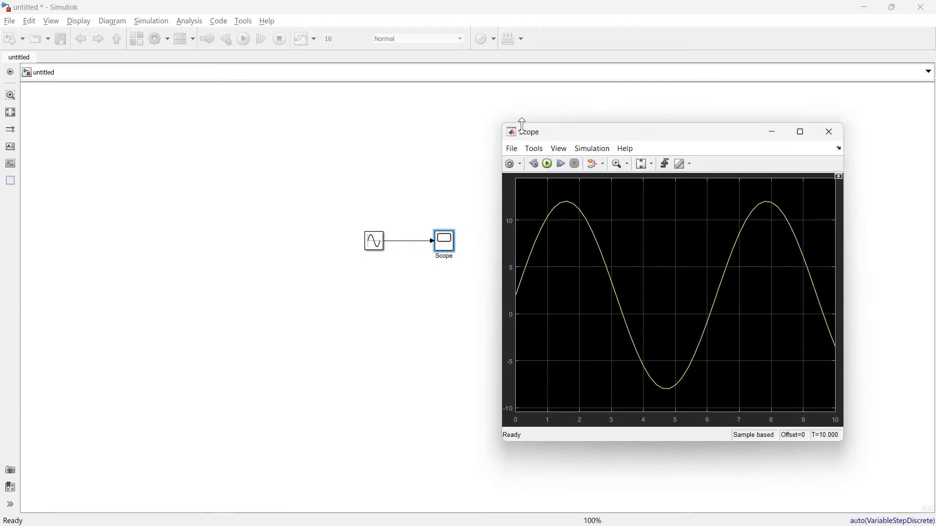
drag(570, 141, 443, 129)
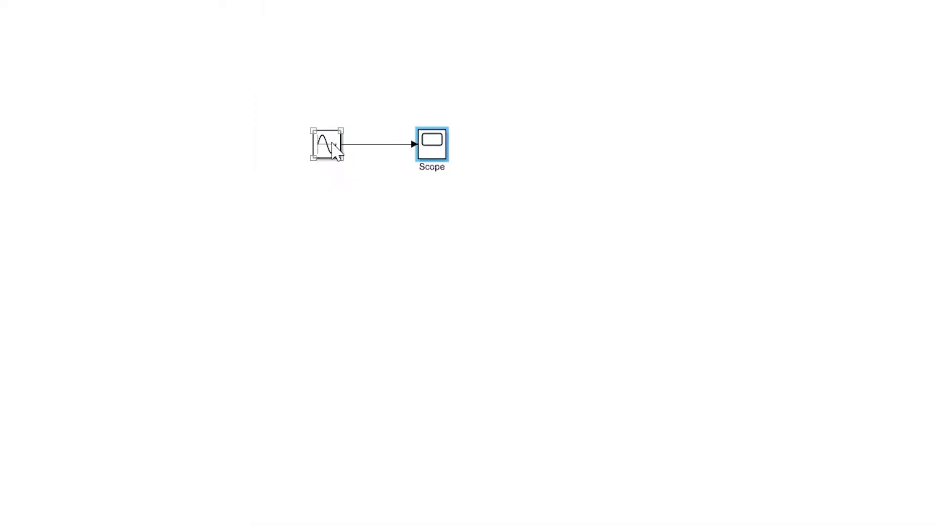
Step: Change the bias to -4, rerun, and view the sine swinging between about 6 and -14
double_click(327, 144)
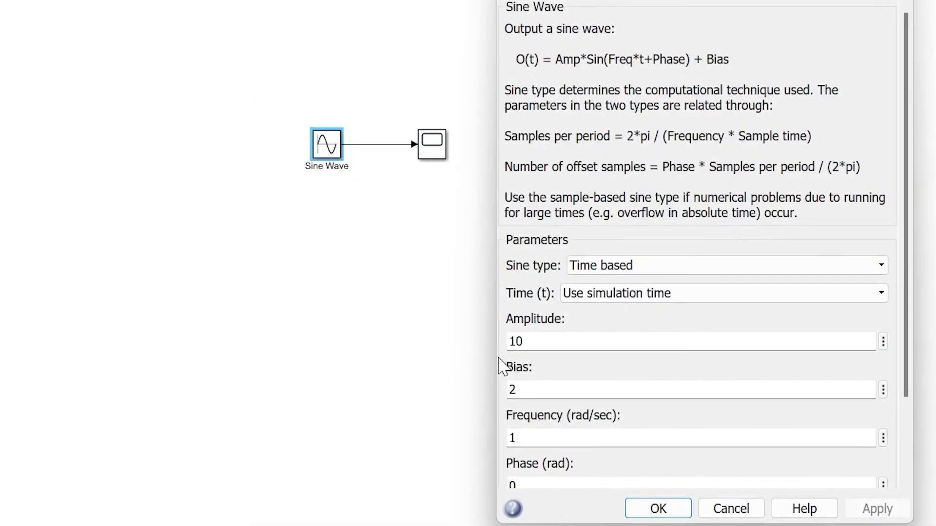
double_click(530, 394)
text(-4)
click(658, 508)
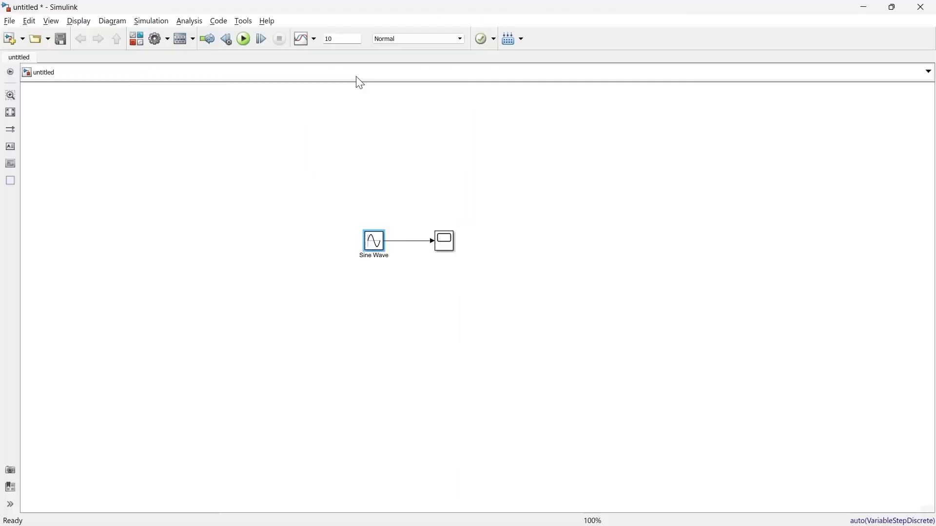
click(244, 39)
double_click(452, 247)
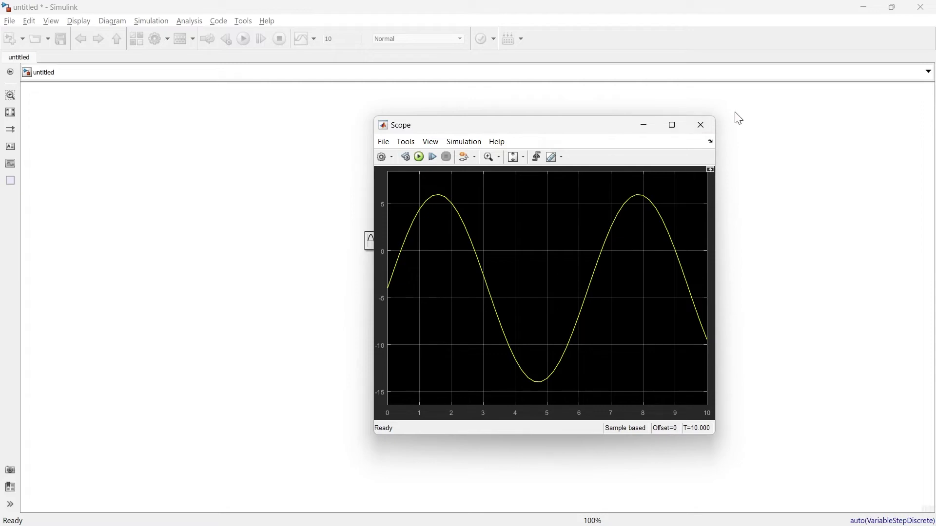
Step: Set the Sine Wave bias to 0, amplitude to 3 and frequency to 10 rad/s
click(707, 127)
click(378, 245)
double_click(379, 245)
double_click(369, 340)
text(0)
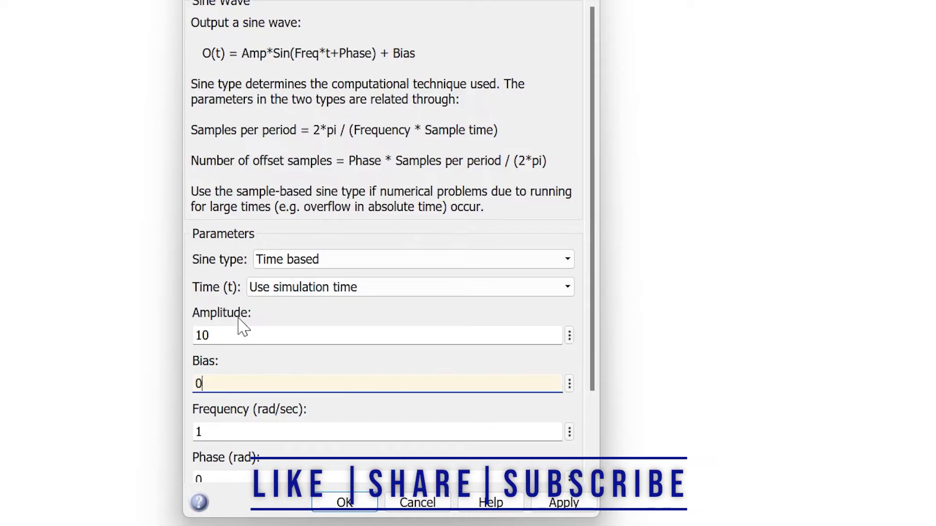
double_click(243, 333)
text(3)
drag(594, 287, 591, 407)
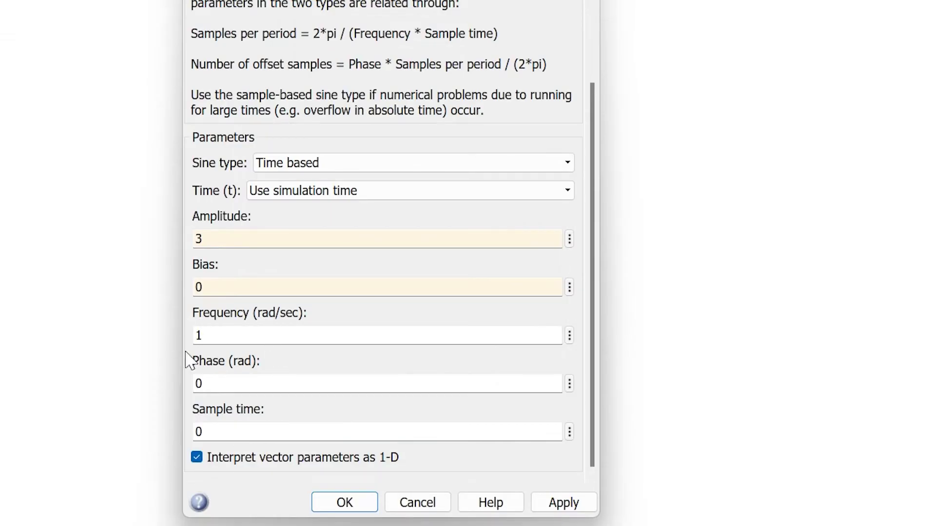
double_click(214, 339)
text(10)
click(341, 503)
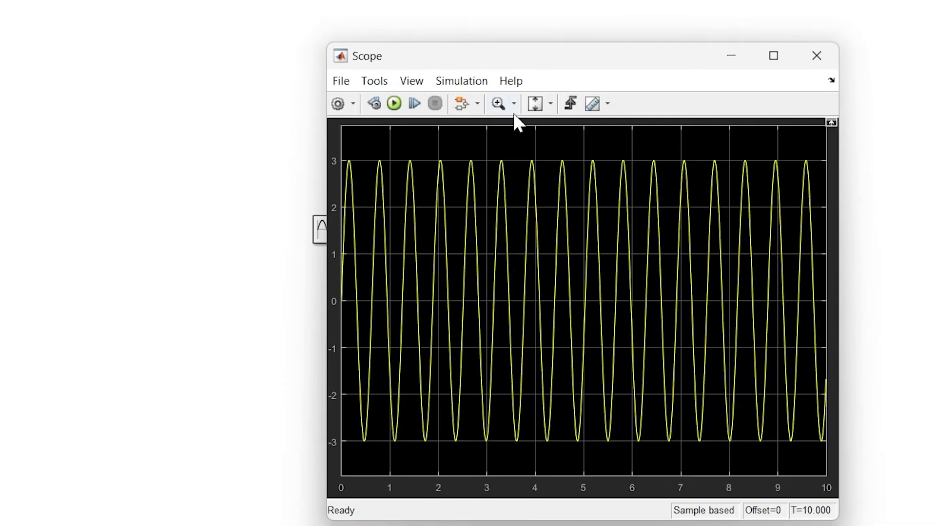
Step: Use Zoom X to magnify part of the Scope's time axis on the fast sine
click(514, 104)
click(502, 124)
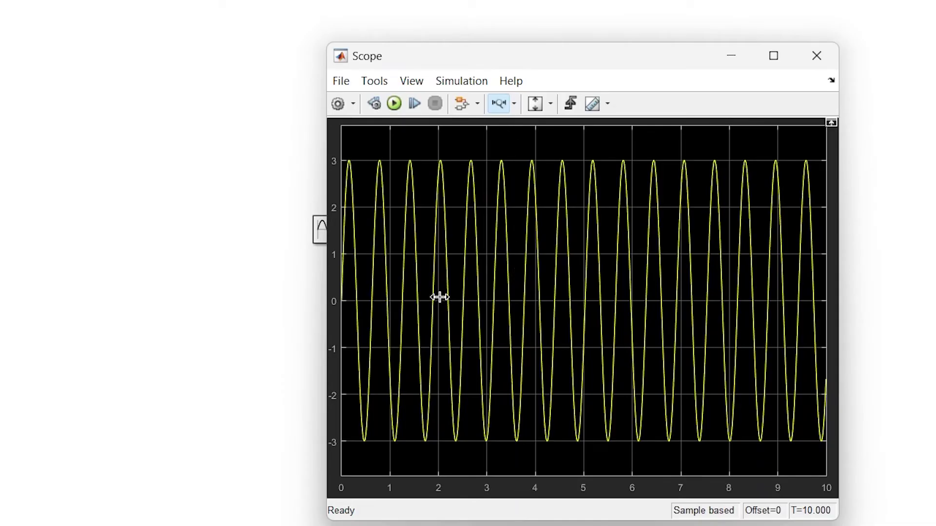
drag(439, 296, 298, 307)
Step: Reopen the Sine Wave parameters and retype the 10 rad/sec frequency as 50*2*pi
click(816, 55)
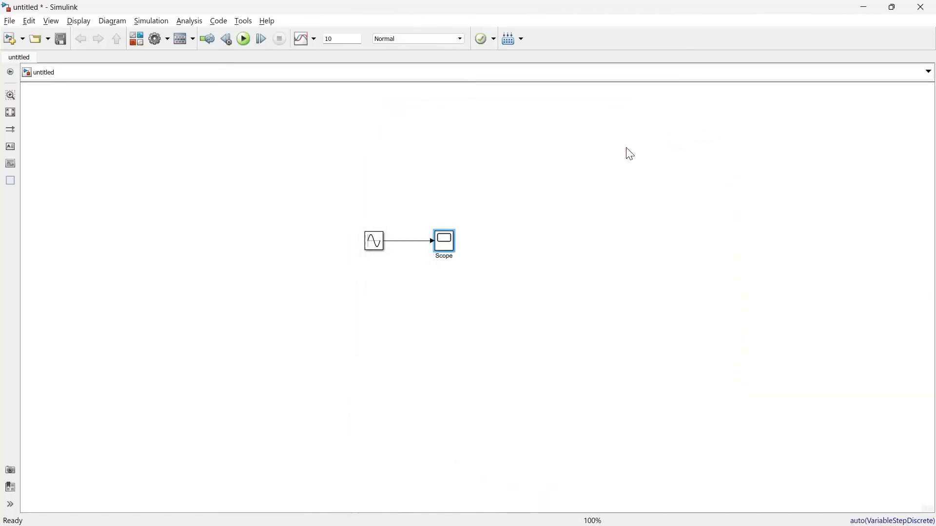
double_click(380, 245)
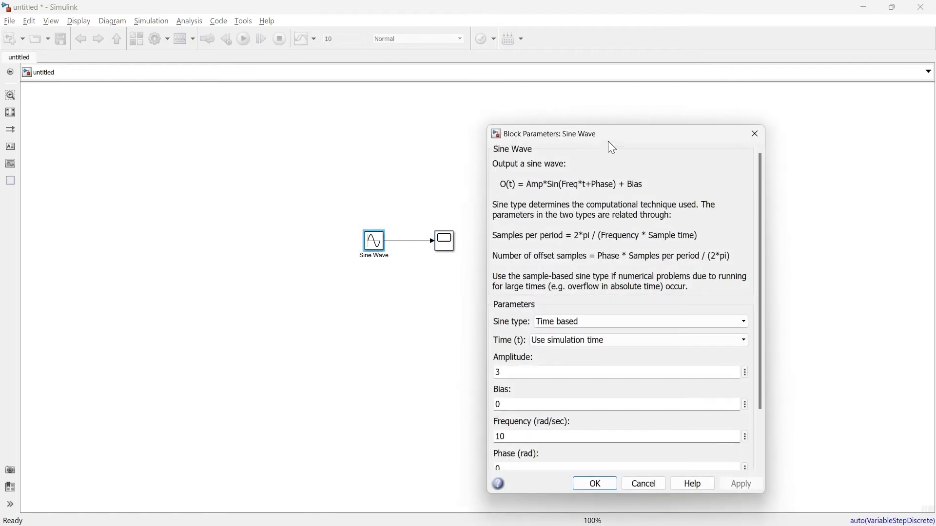
drag(620, 145, 410, 94)
scroll(438, 244, down, 3)
click(390, 326)
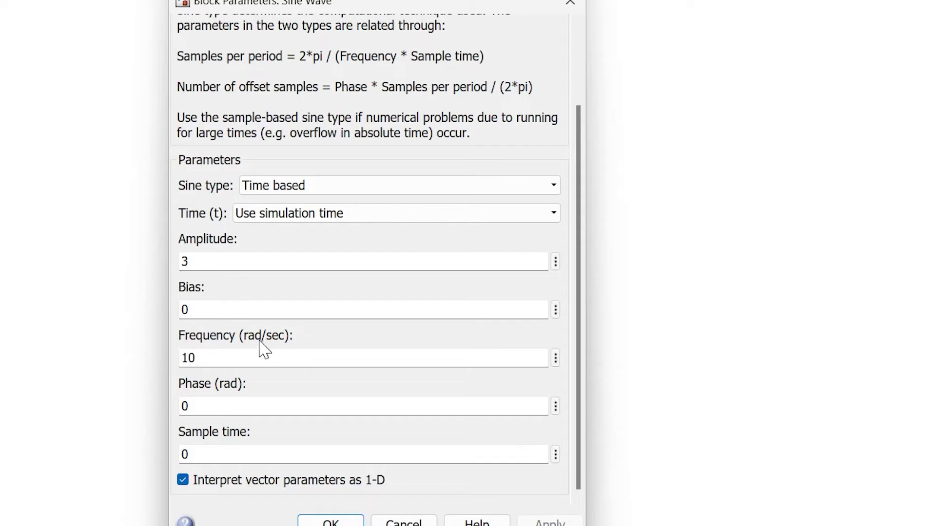
drag(243, 338, 284, 343)
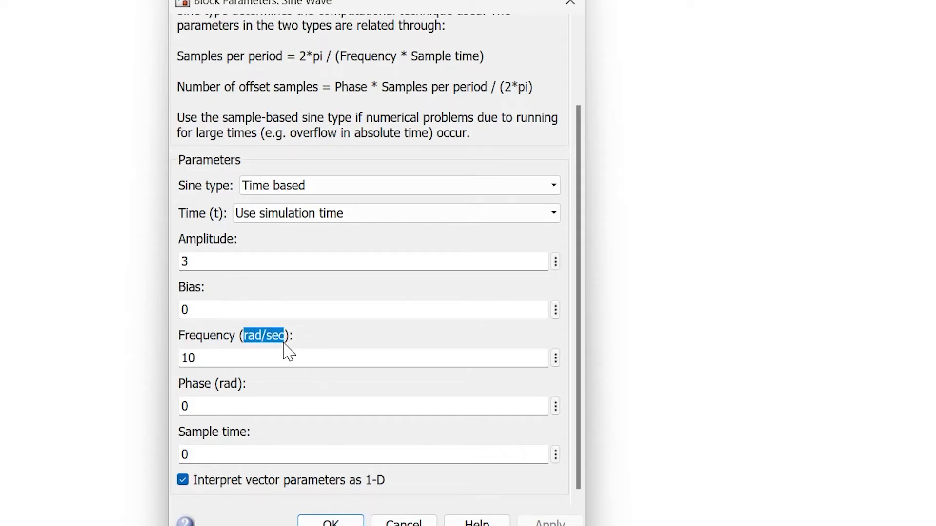
double_click(256, 361)
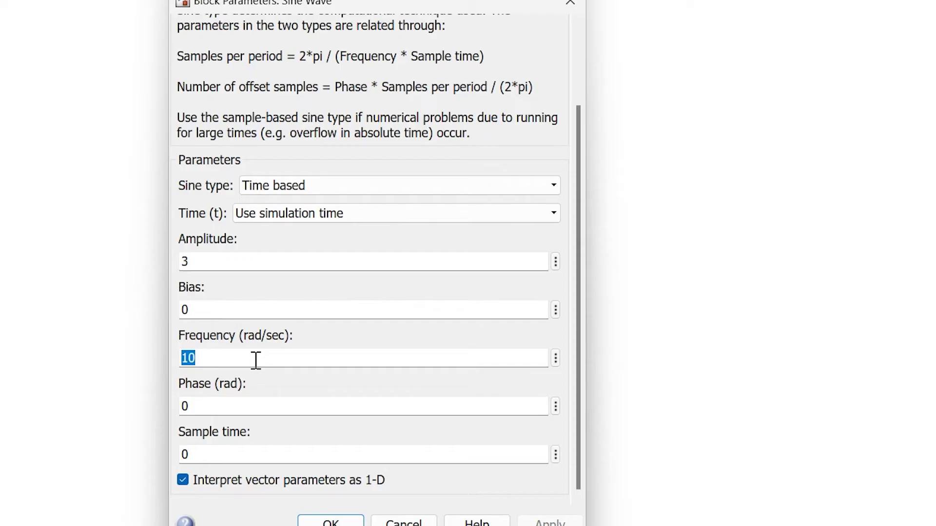
text(50*2)
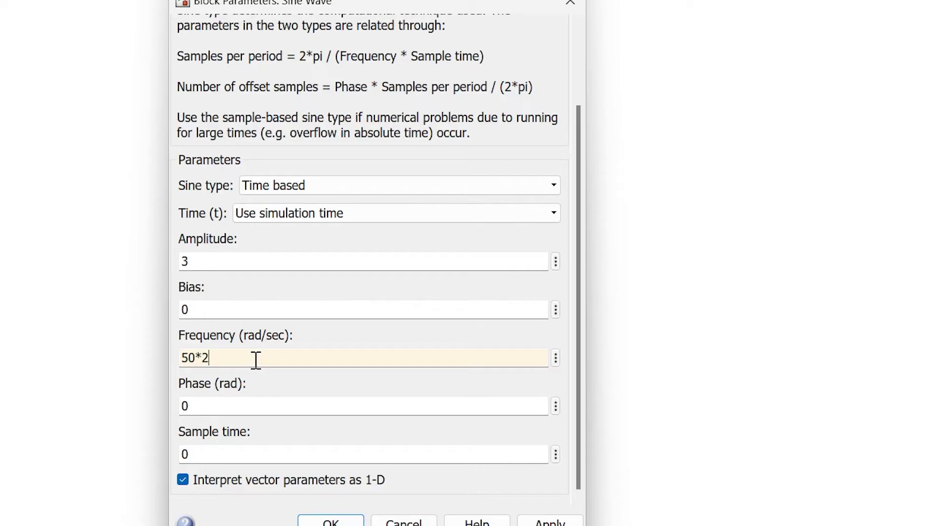
text(*pi)
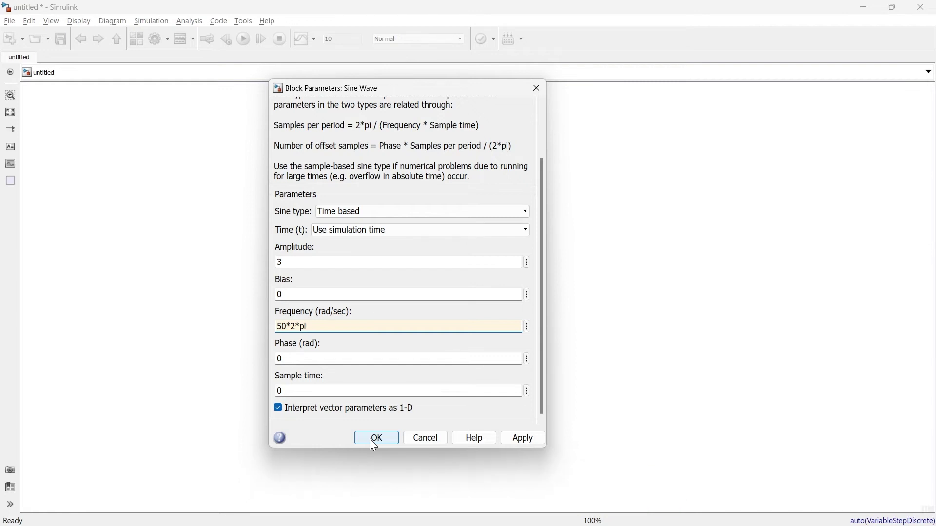
Step: Apply frequency 50*2*pi, rerun, and zoom the Scope time axis to 0–0.045 s
click(370, 439)
click(243, 39)
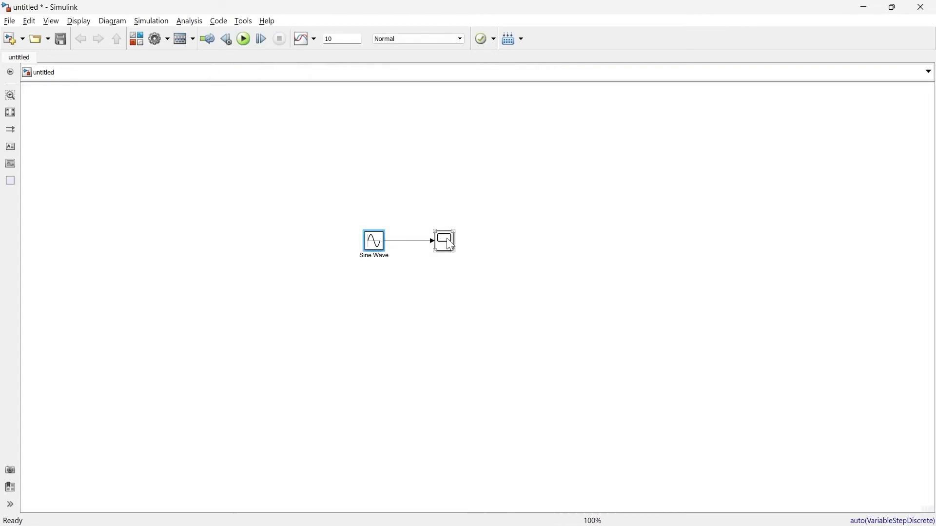
double_click(447, 238)
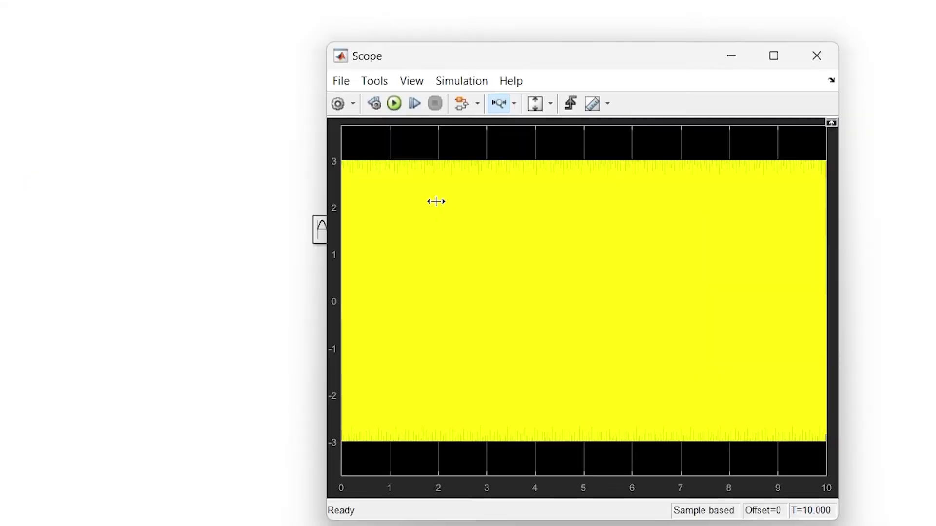
drag(441, 224, 219, 231)
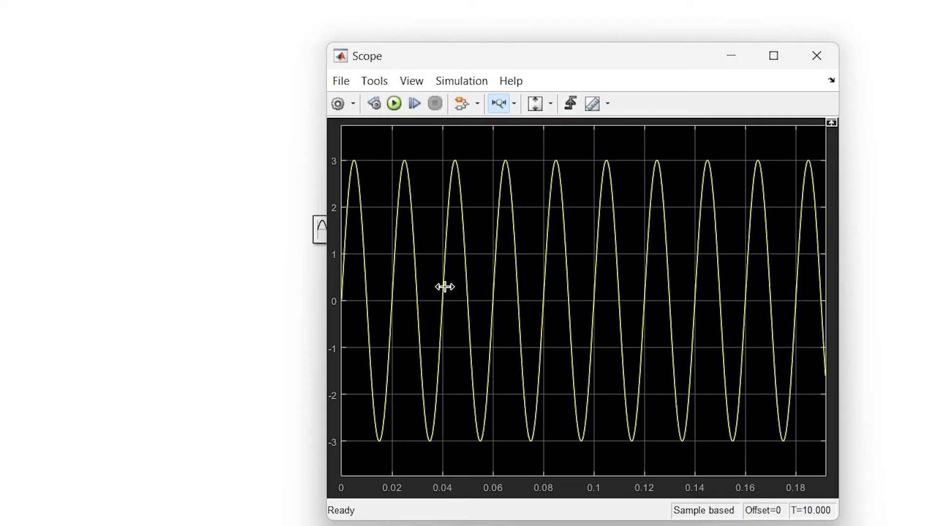
drag(454, 287, 145, 296)
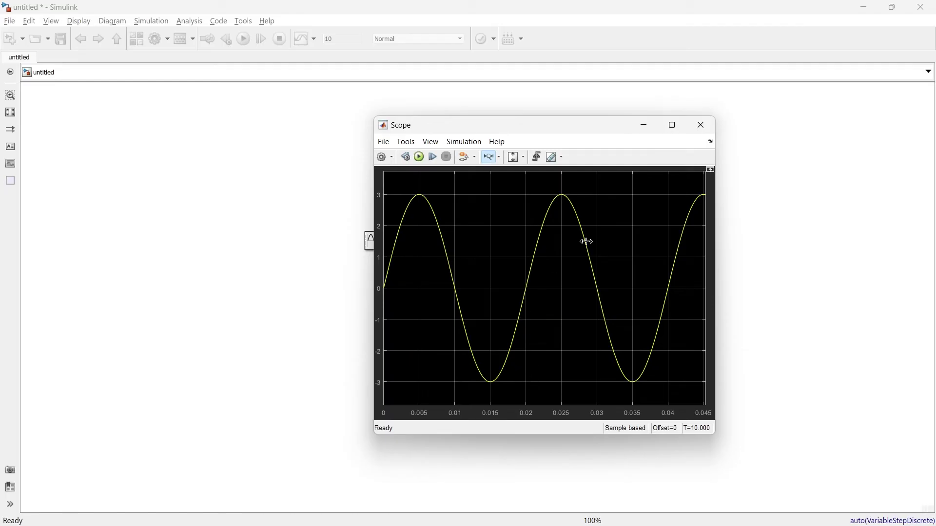
Step: Set the Sine Wave phase to 2 and apply it
click(705, 125)
double_click(382, 246)
drag(592, 146, 391, 101)
scroll(556, 204, down, 4)
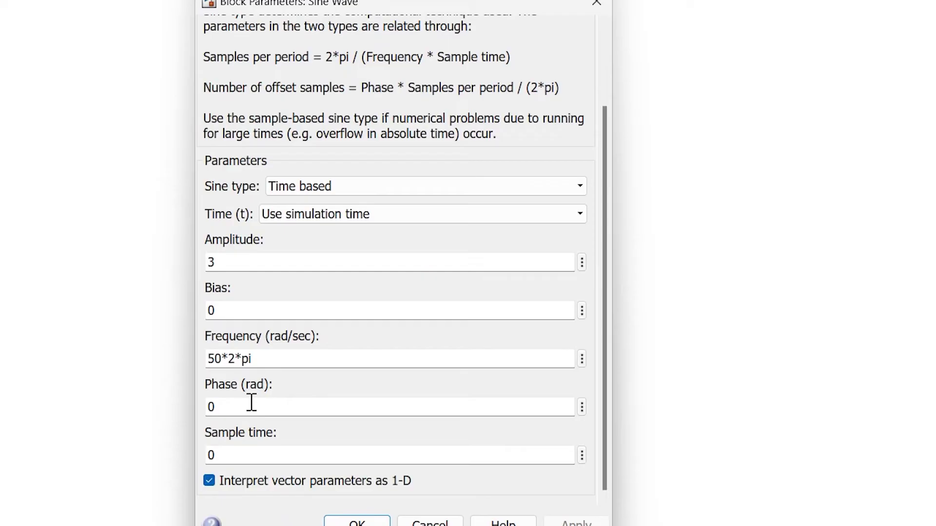
double_click(251, 403)
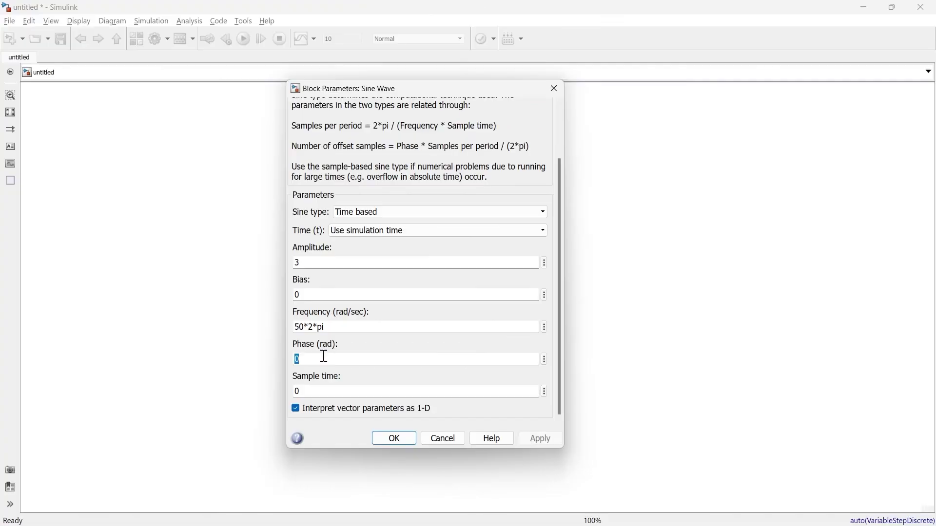
text(2)
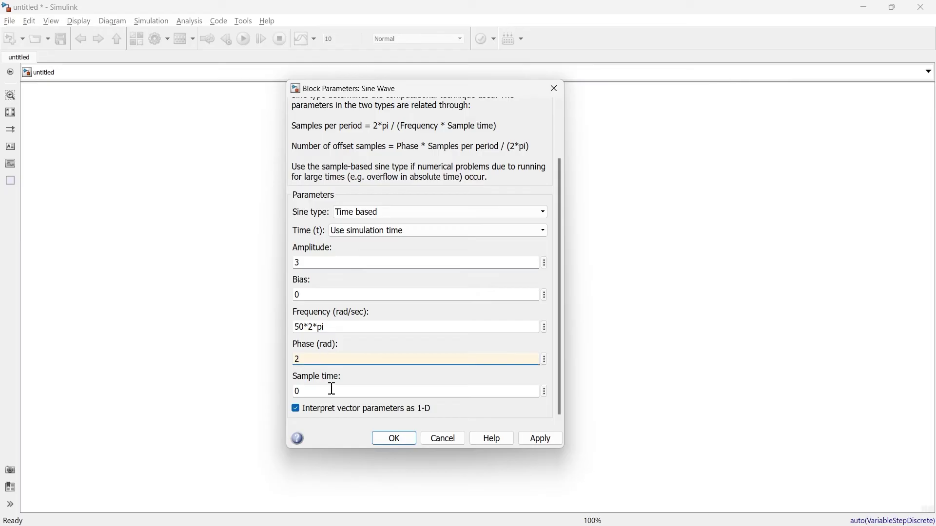
click(388, 440)
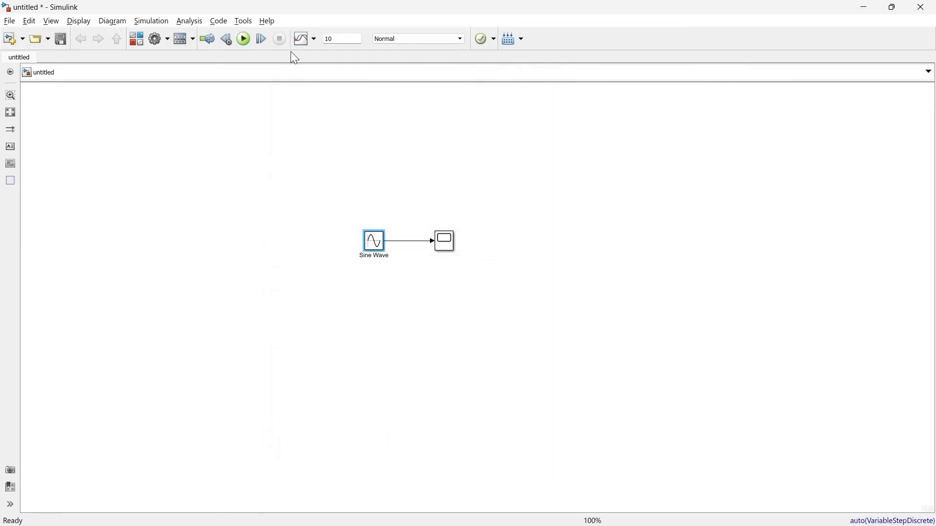
Step: Reset the Sine Wave frequency to 1 rad/s and phase to 0
double_click(374, 241)
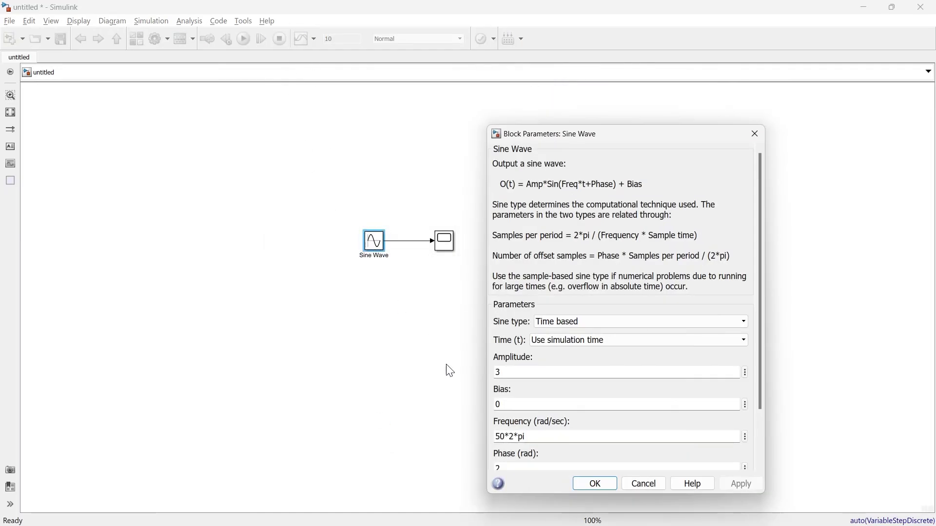
scroll(763, 293, down, 3)
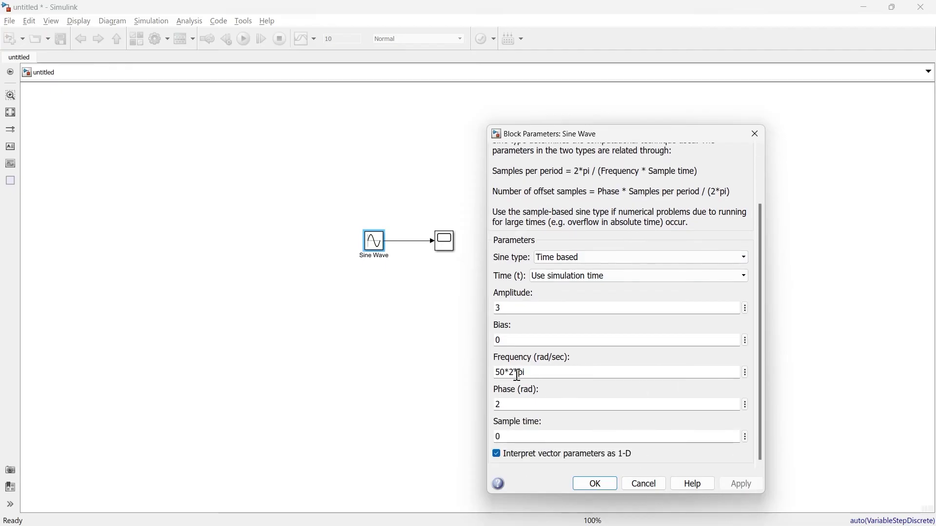
triple_click(507, 376)
text(1)
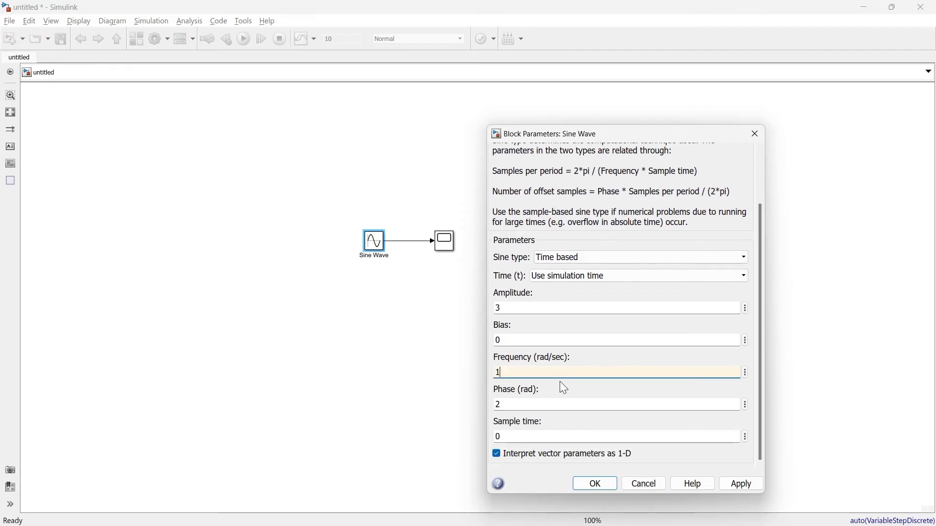
double_click(550, 406)
text(0)
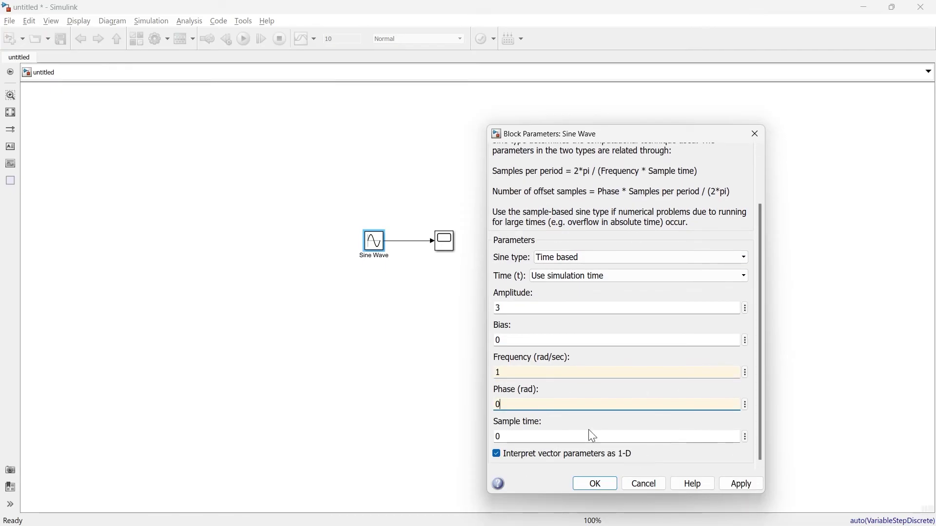
click(591, 488)
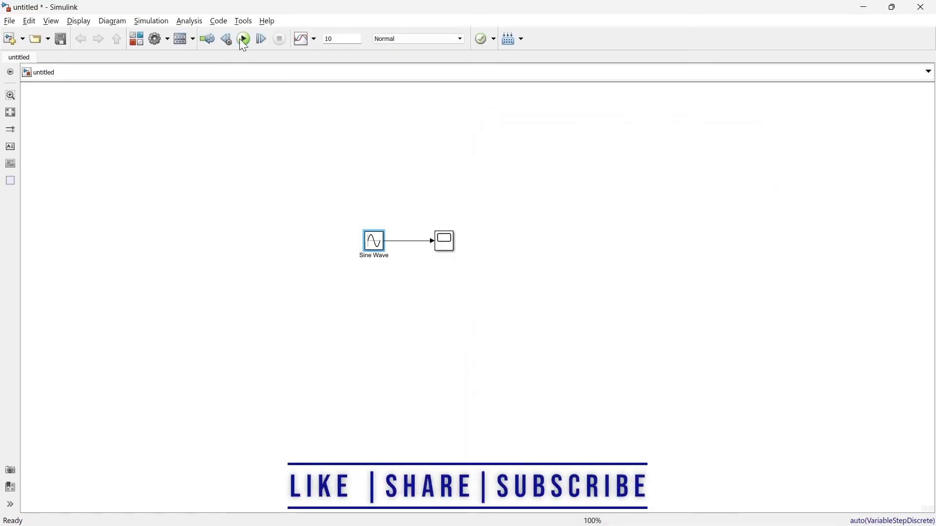
Step: Run the model with the updated parameters and check the Scope waveform
click(244, 38)
click(447, 247)
double_click(447, 247)
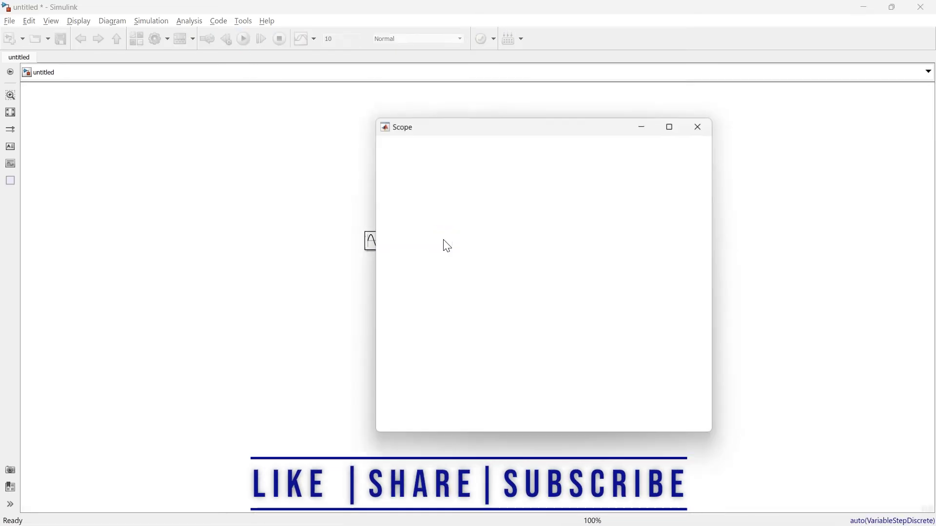
click(700, 125)
Step: Open the Sine Wave parameters and select the Phase value for editing
double_click(372, 246)
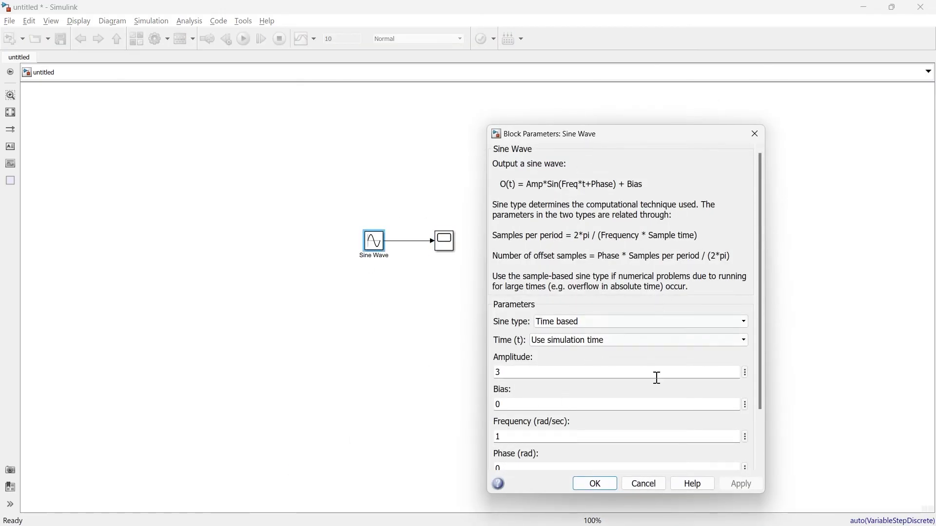
scroll(656, 393, down, 3)
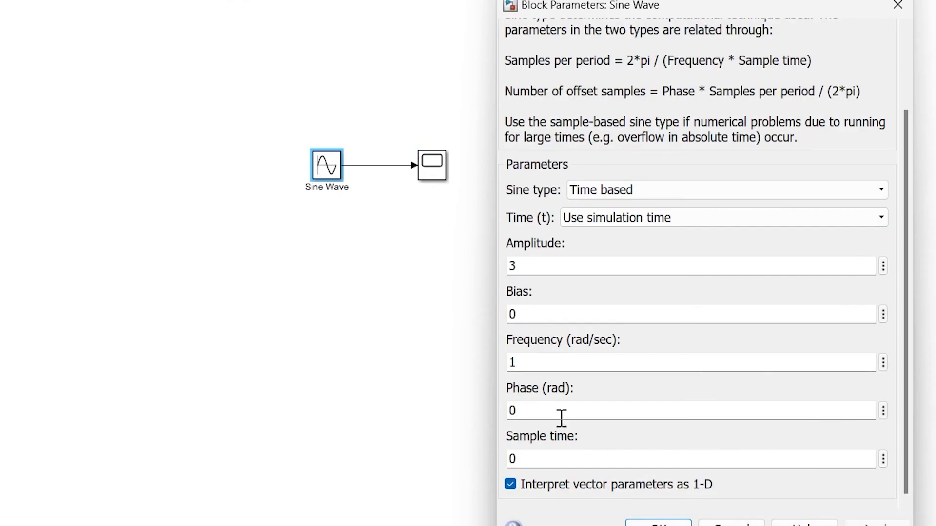
double_click(562, 417)
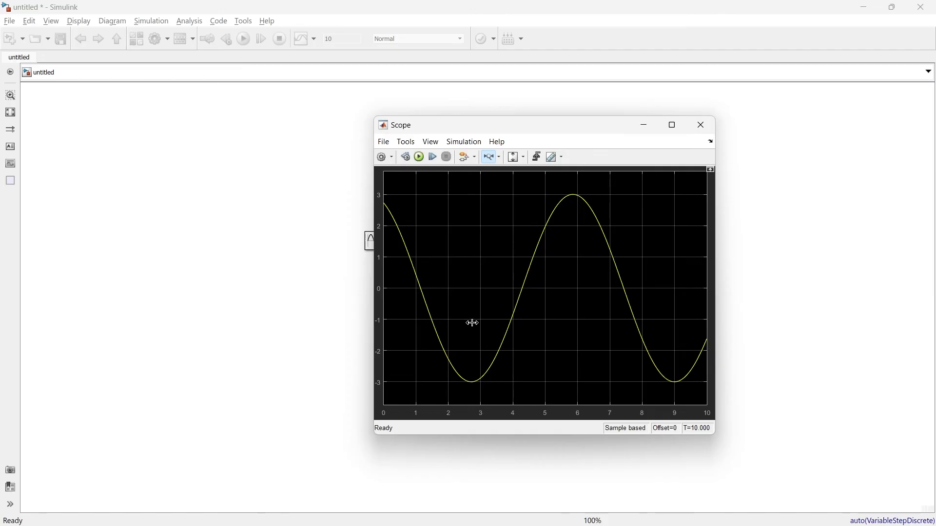
Step: Set the Sine Wave Phase back to 0 and apply it
click(702, 125)
double_click(374, 241)
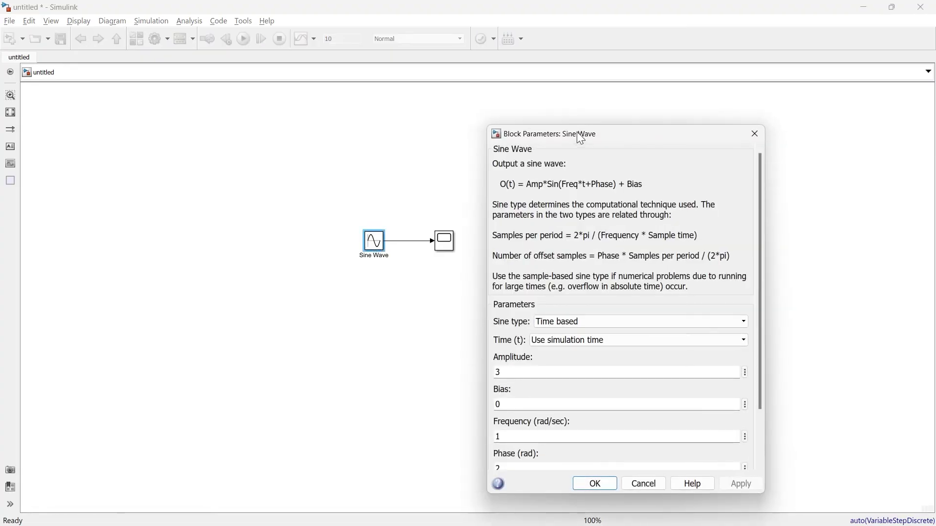
drag(580, 139, 573, 115)
scroll(736, 325, down, 3)
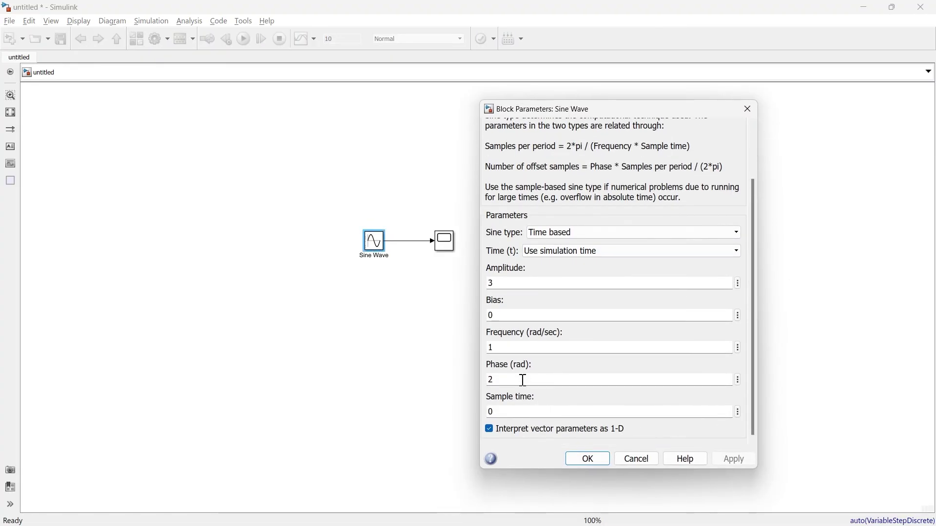
text(0)
key(shift+Tab)
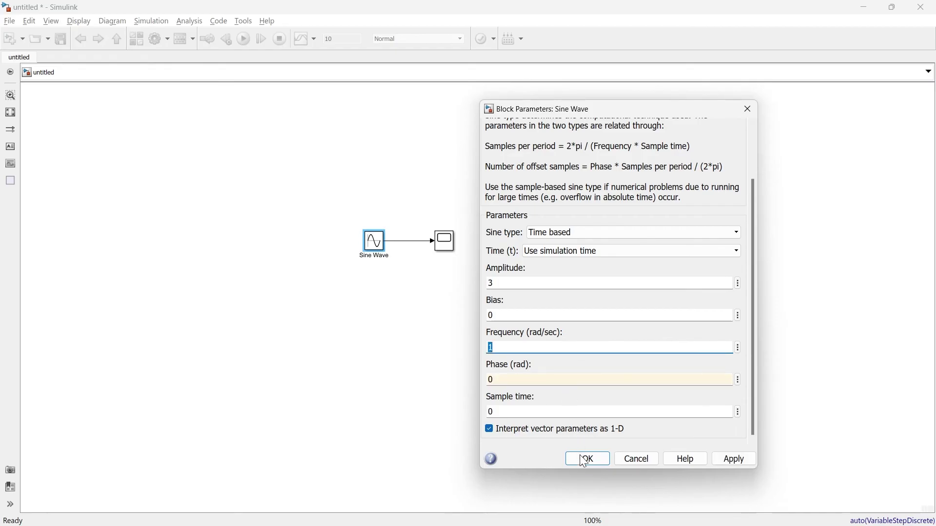
click(585, 466)
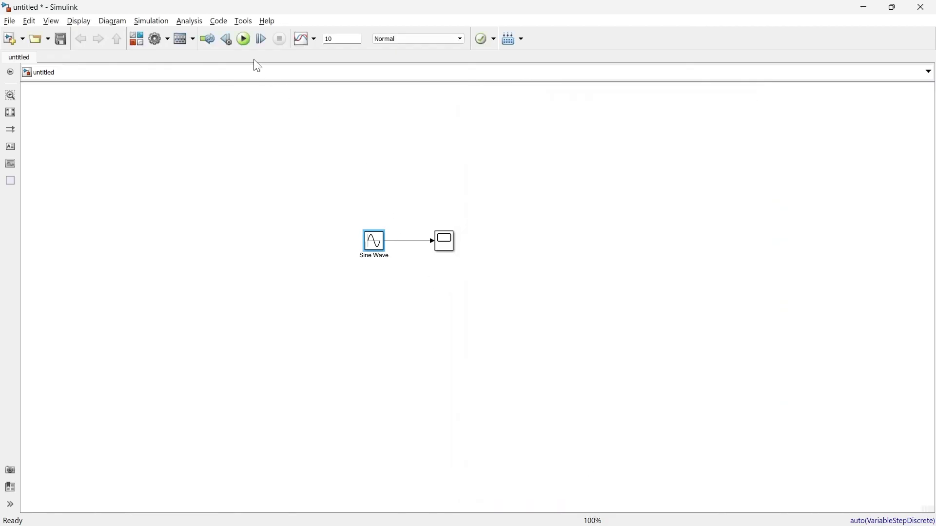
Step: Rerun the model and check the zero-phase sine on the Scope
click(243, 38)
double_click(445, 239)
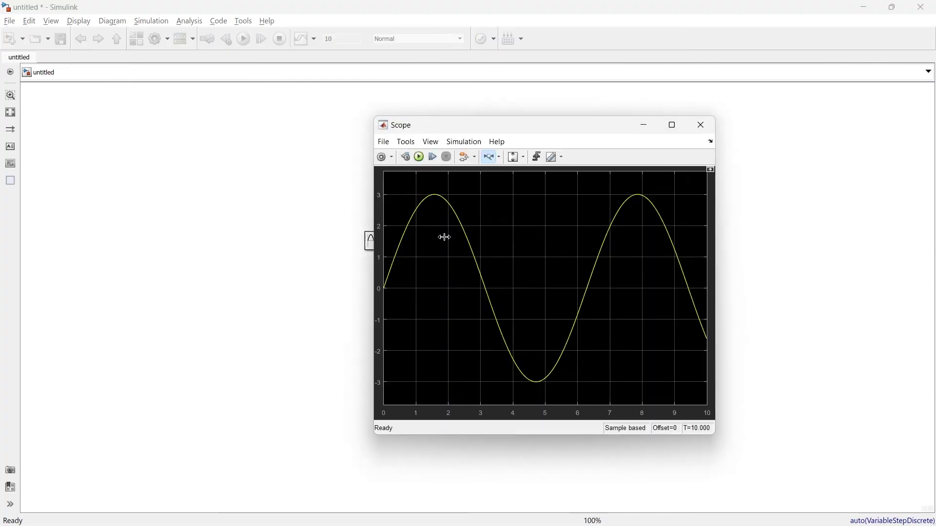
click(698, 127)
Step: Reopen the Sine Wave parameters and reposition the dialog to show Sample time
double_click(375, 241)
drag(568, 132, 457, 89)
drag(648, 283, 645, 368)
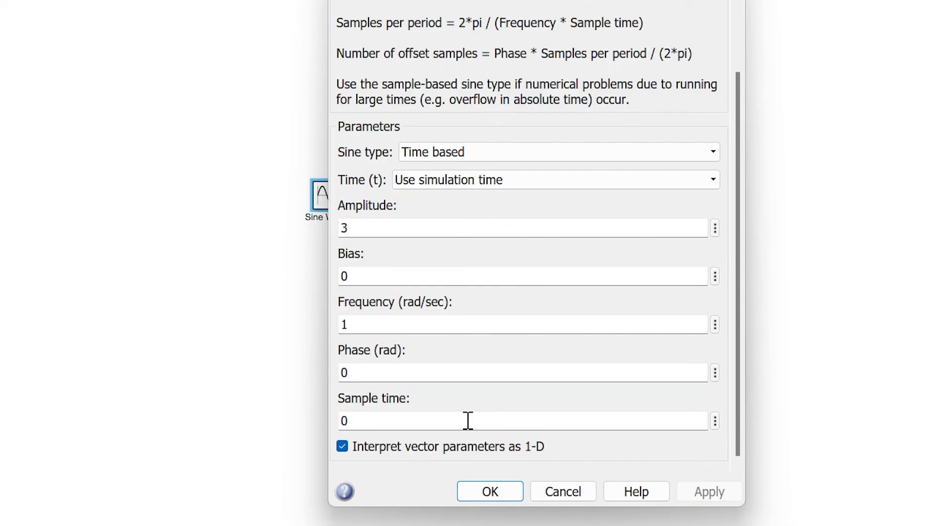
Step: Set the Sine Wave sample time to 0.2, rerun, and view the stepped waveform
double_click(468, 421)
text(0.2)
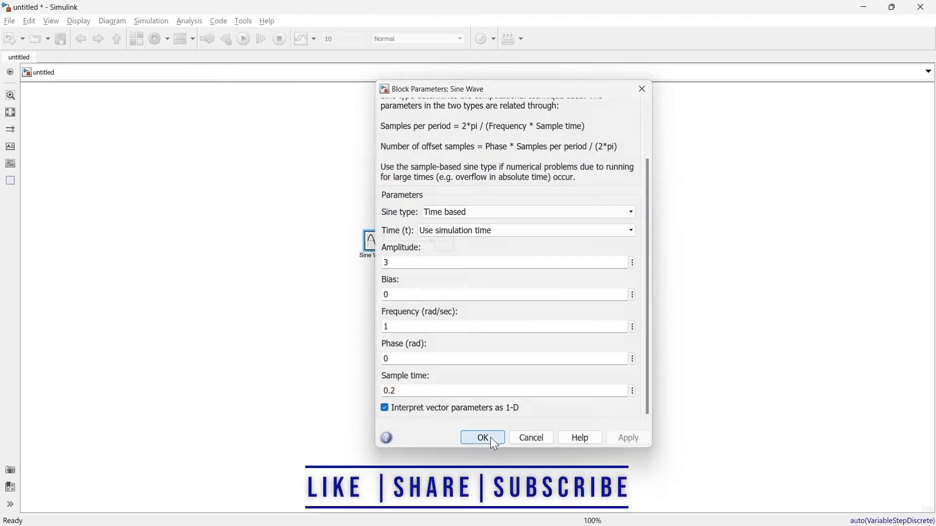
click(494, 493)
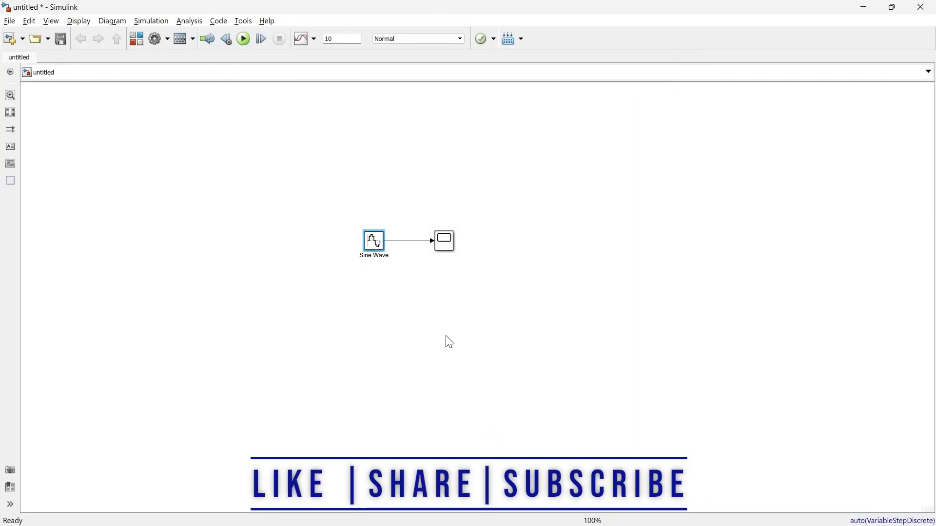
click(244, 39)
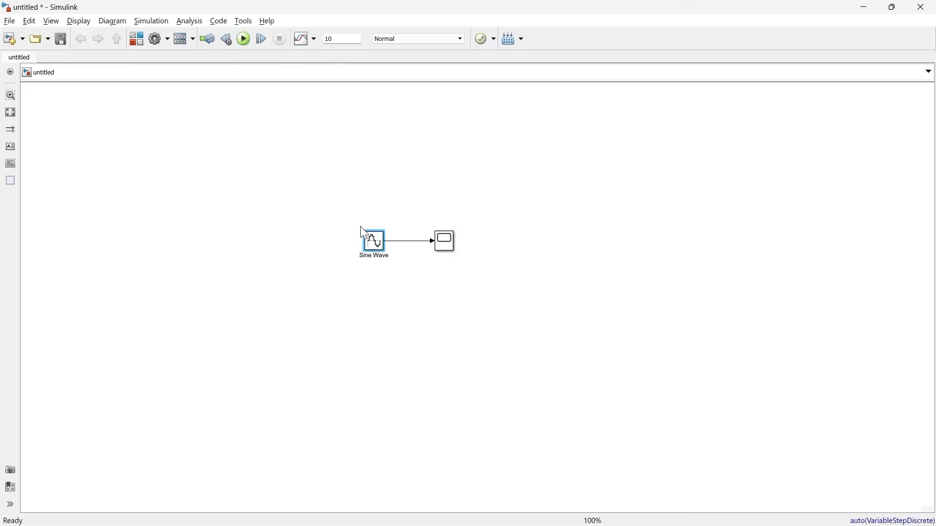
double_click(445, 241)
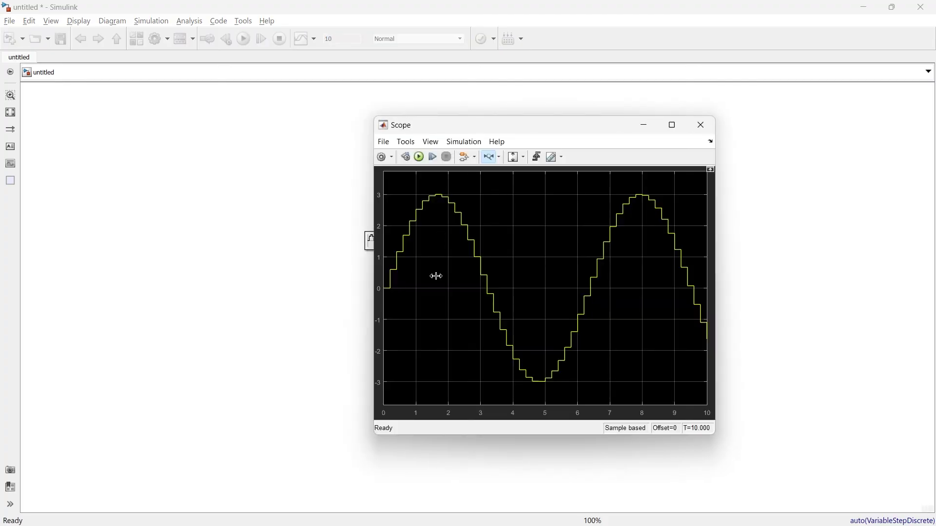